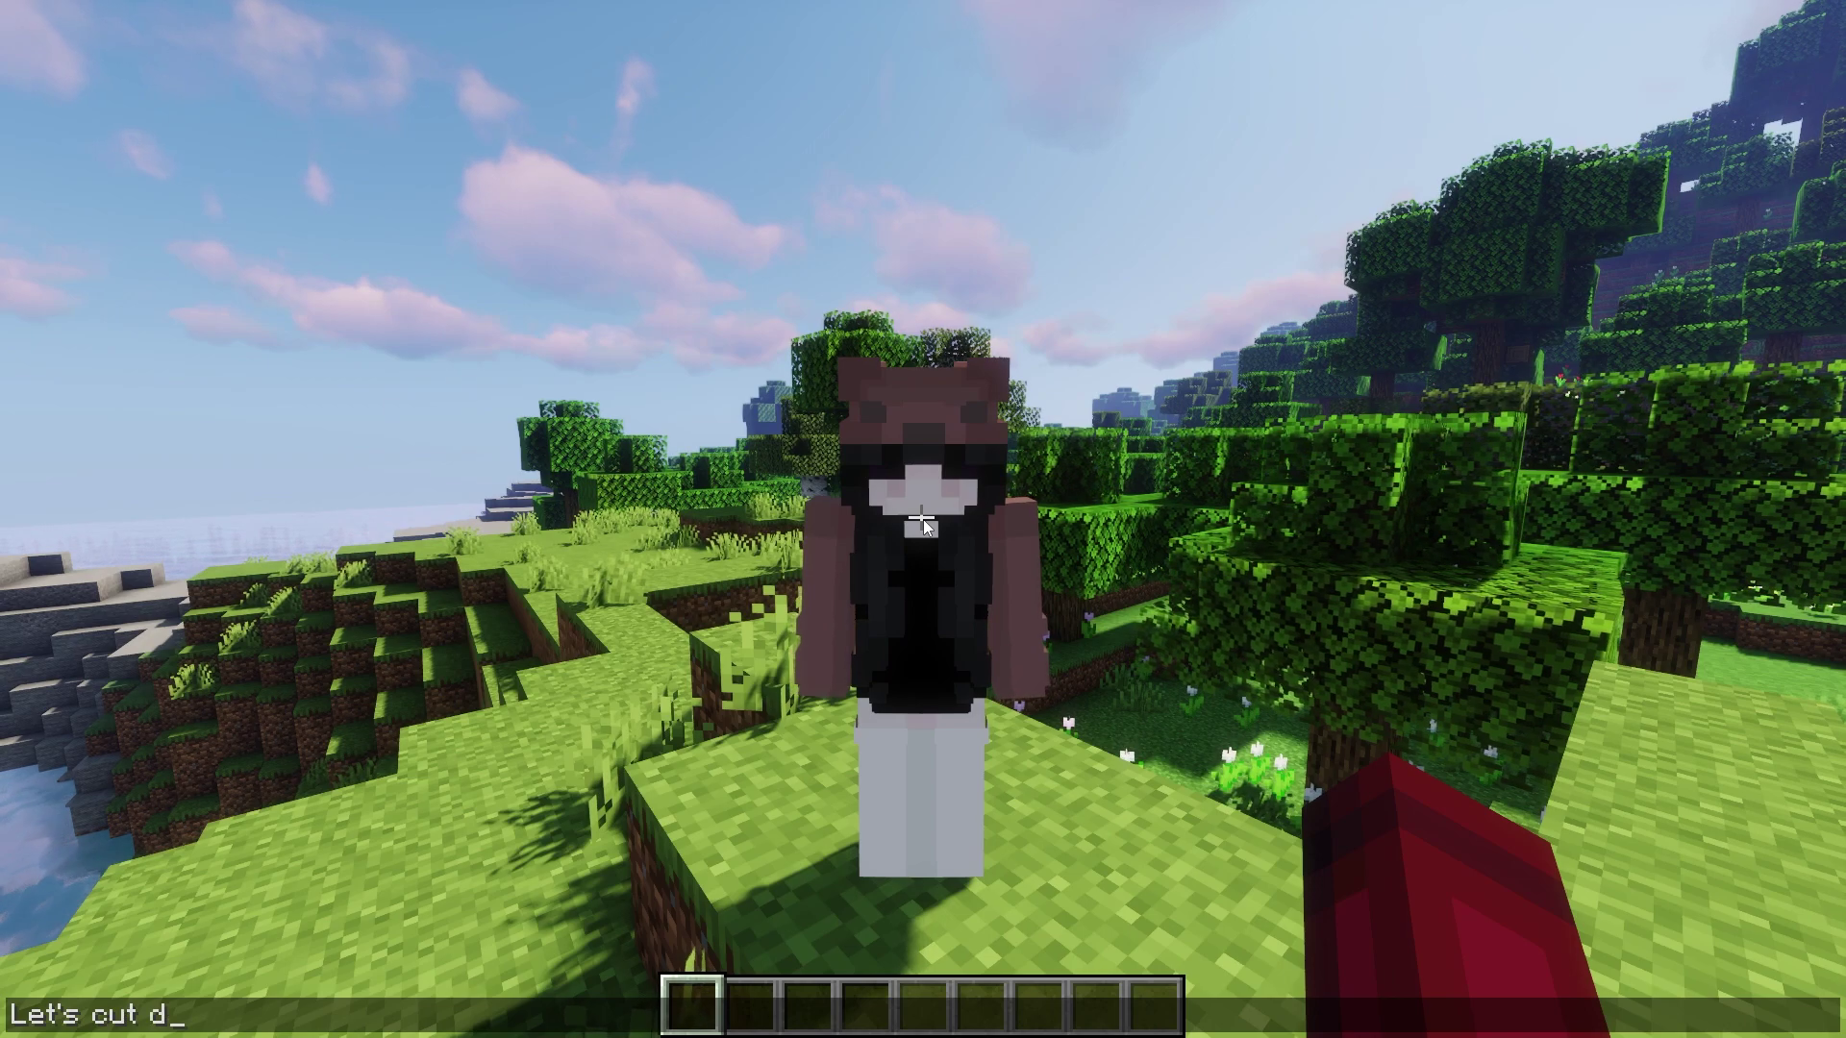
# - Send the in-game chat message "Let's cut down some trees!"
pyautogui.write('me trees!')
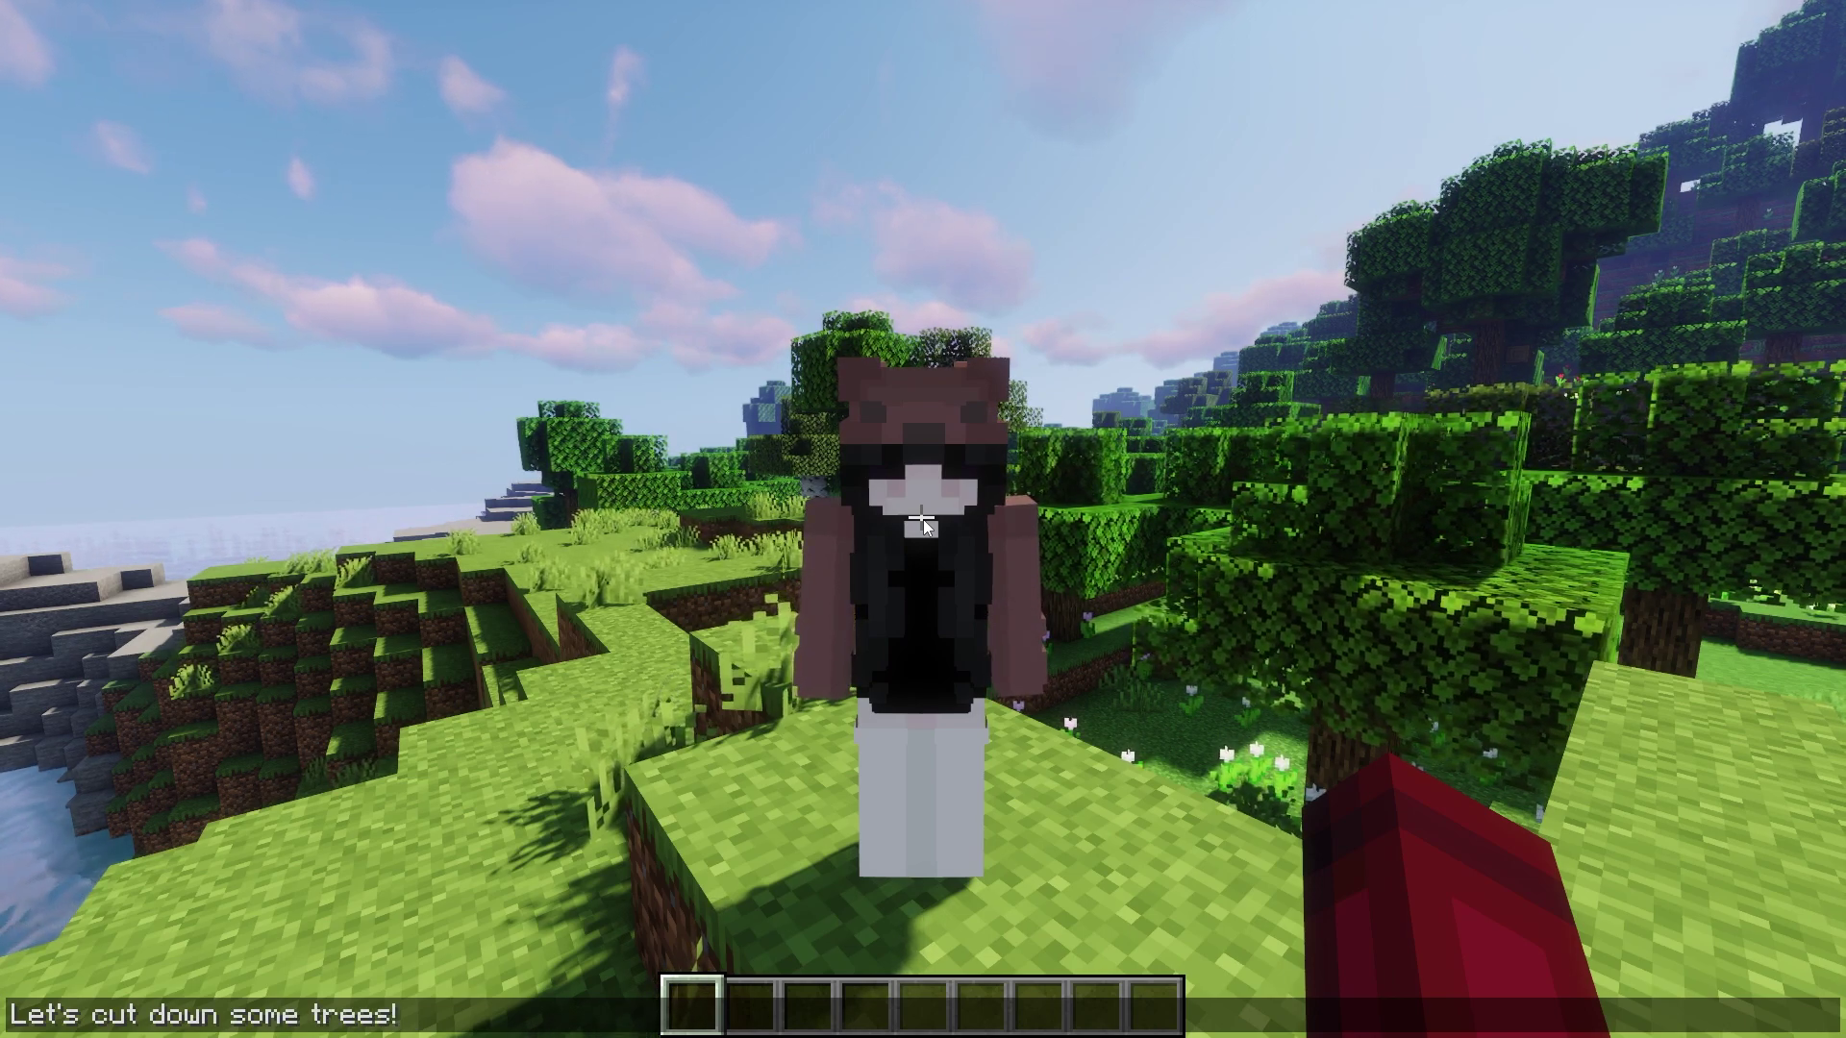
pyautogui.press('Return')
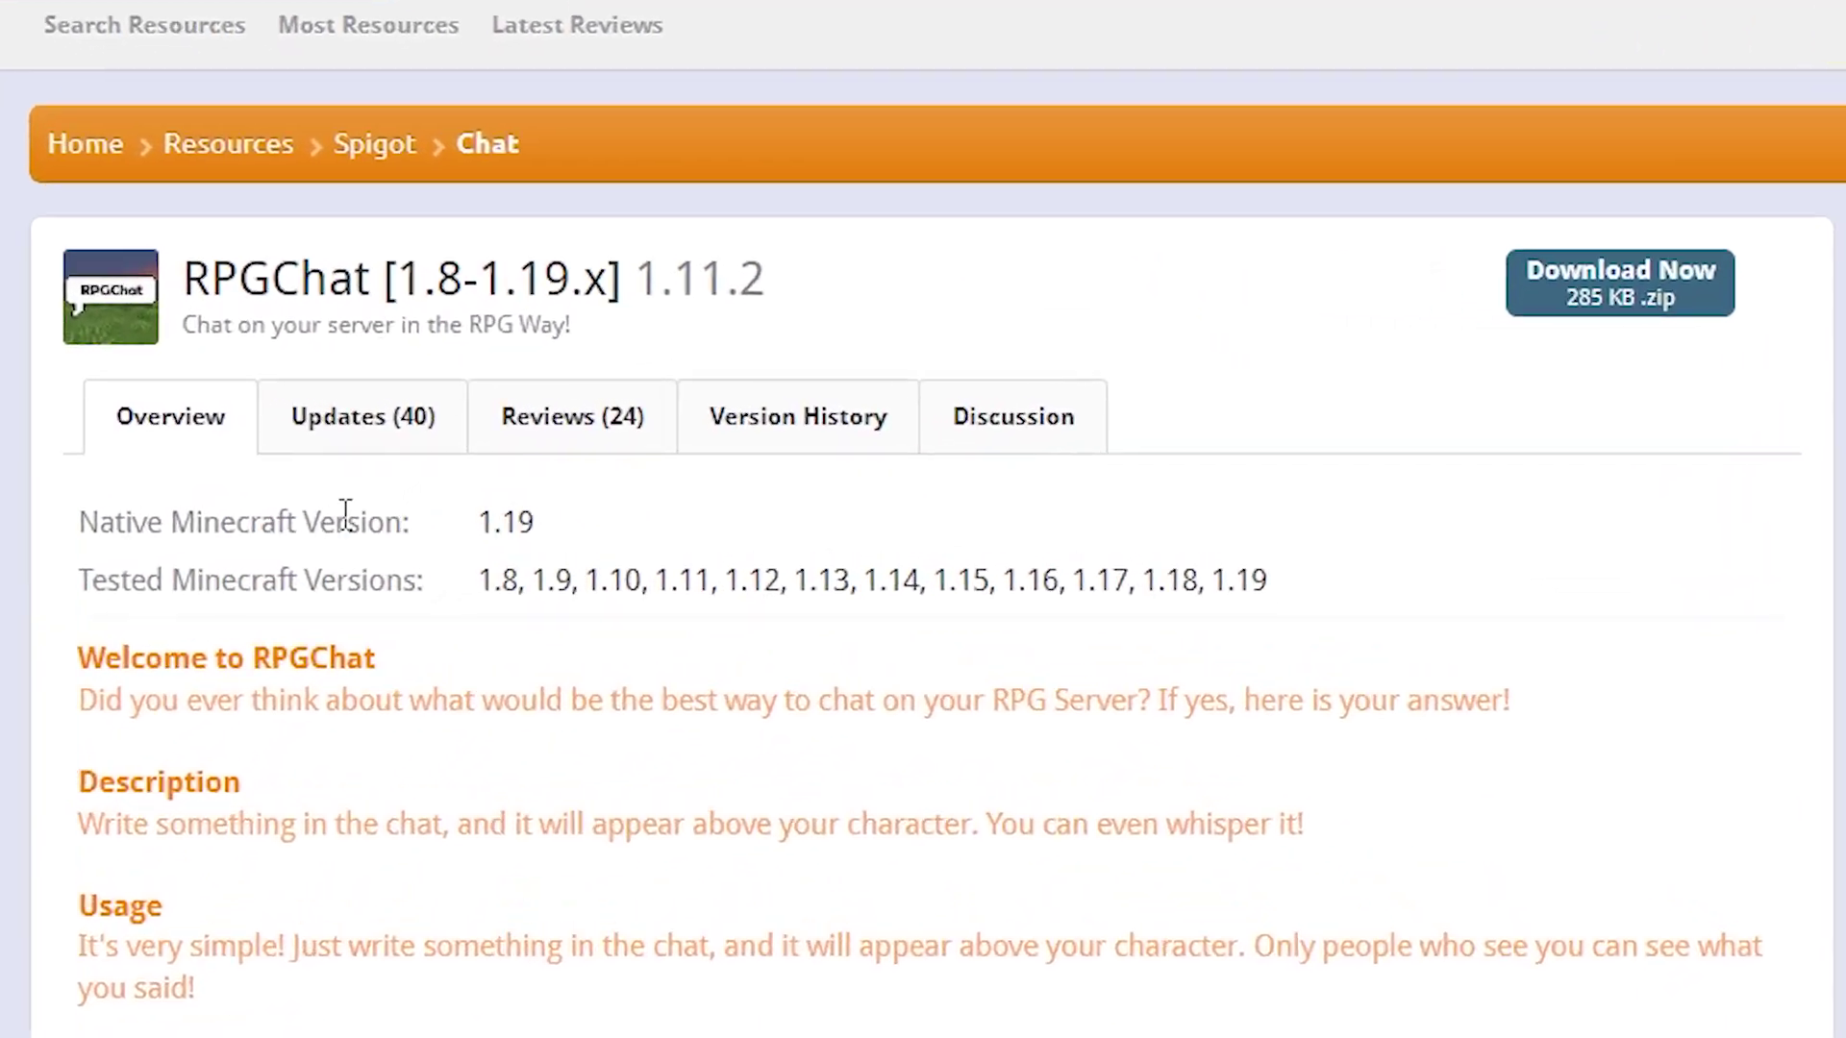
# - Check the native and tested Minecraft versions on the RPGChat resource page on Spigot
pyautogui.moveTo(60, 530); pyautogui.dragTo(1375, 615)
pyautogui.click(1404, 605)
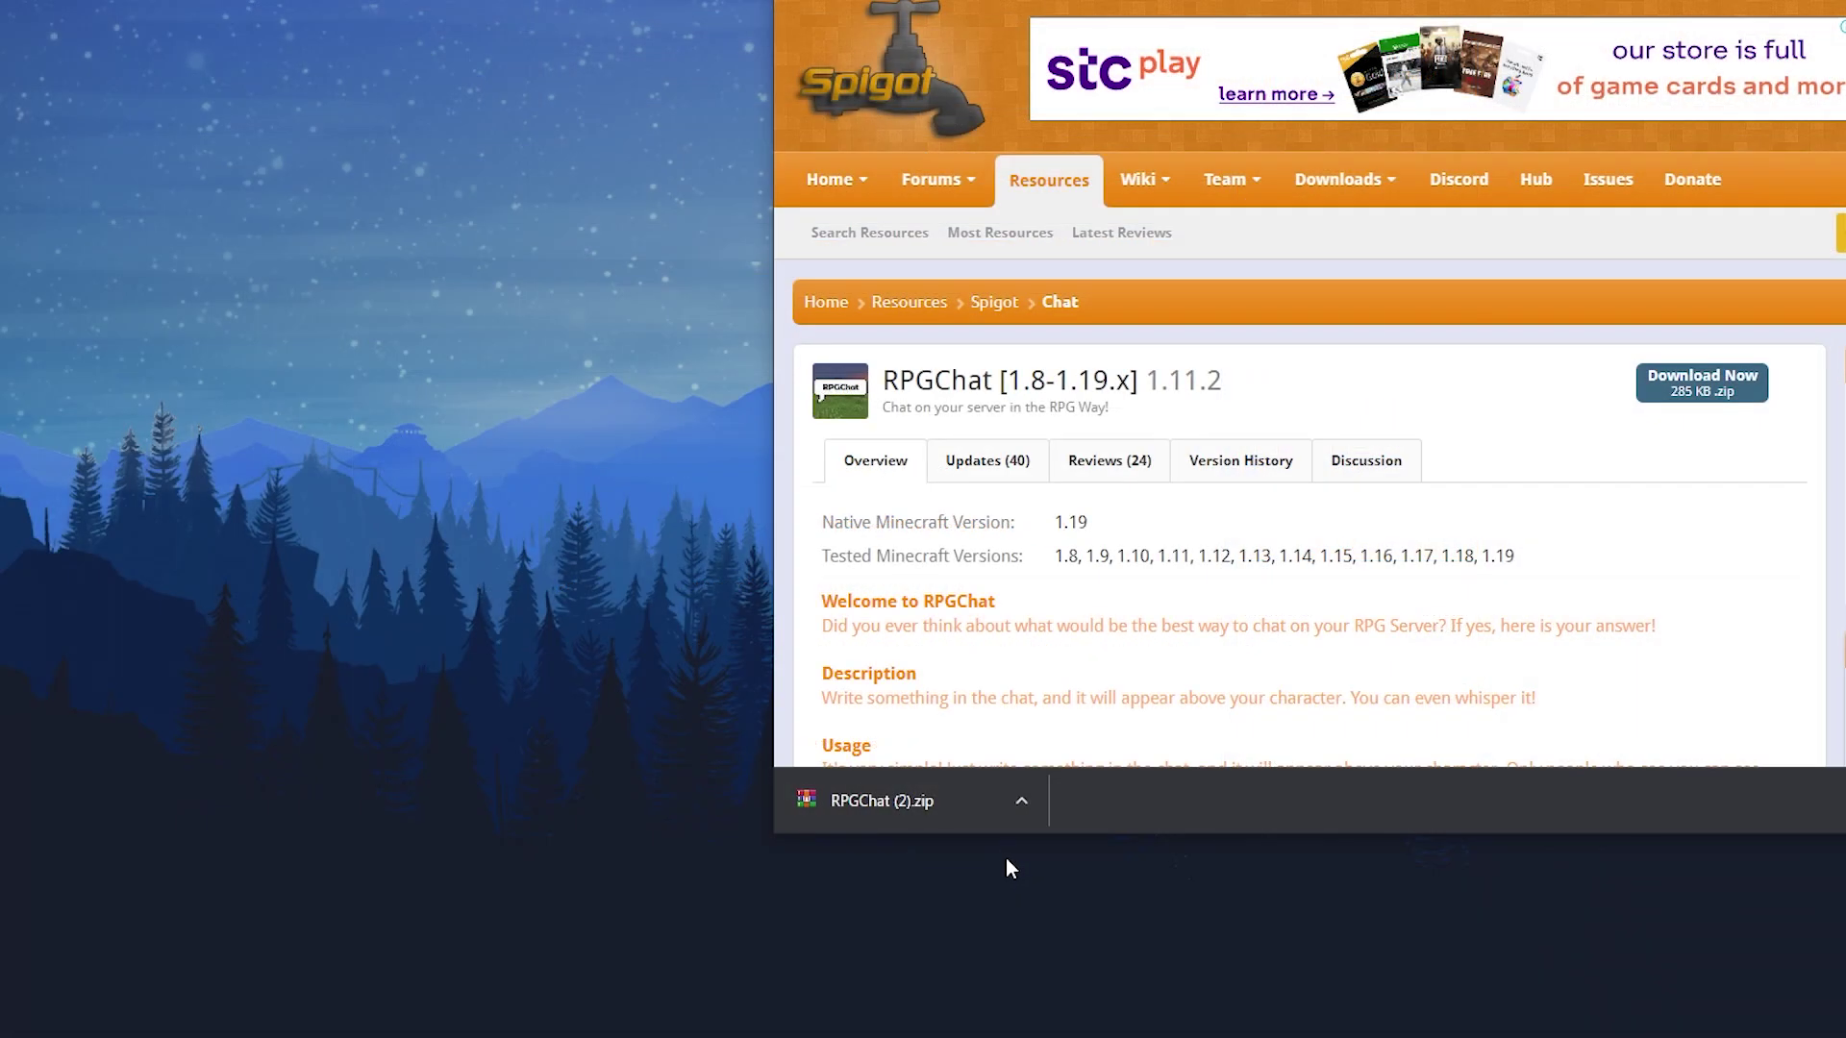
# - Put the downloaded RPGChat (2).zip on the desktop and extract its RPGChat 1.19.4 jar there
pyautogui.moveTo(879, 803); pyautogui.dragTo(657, 390)
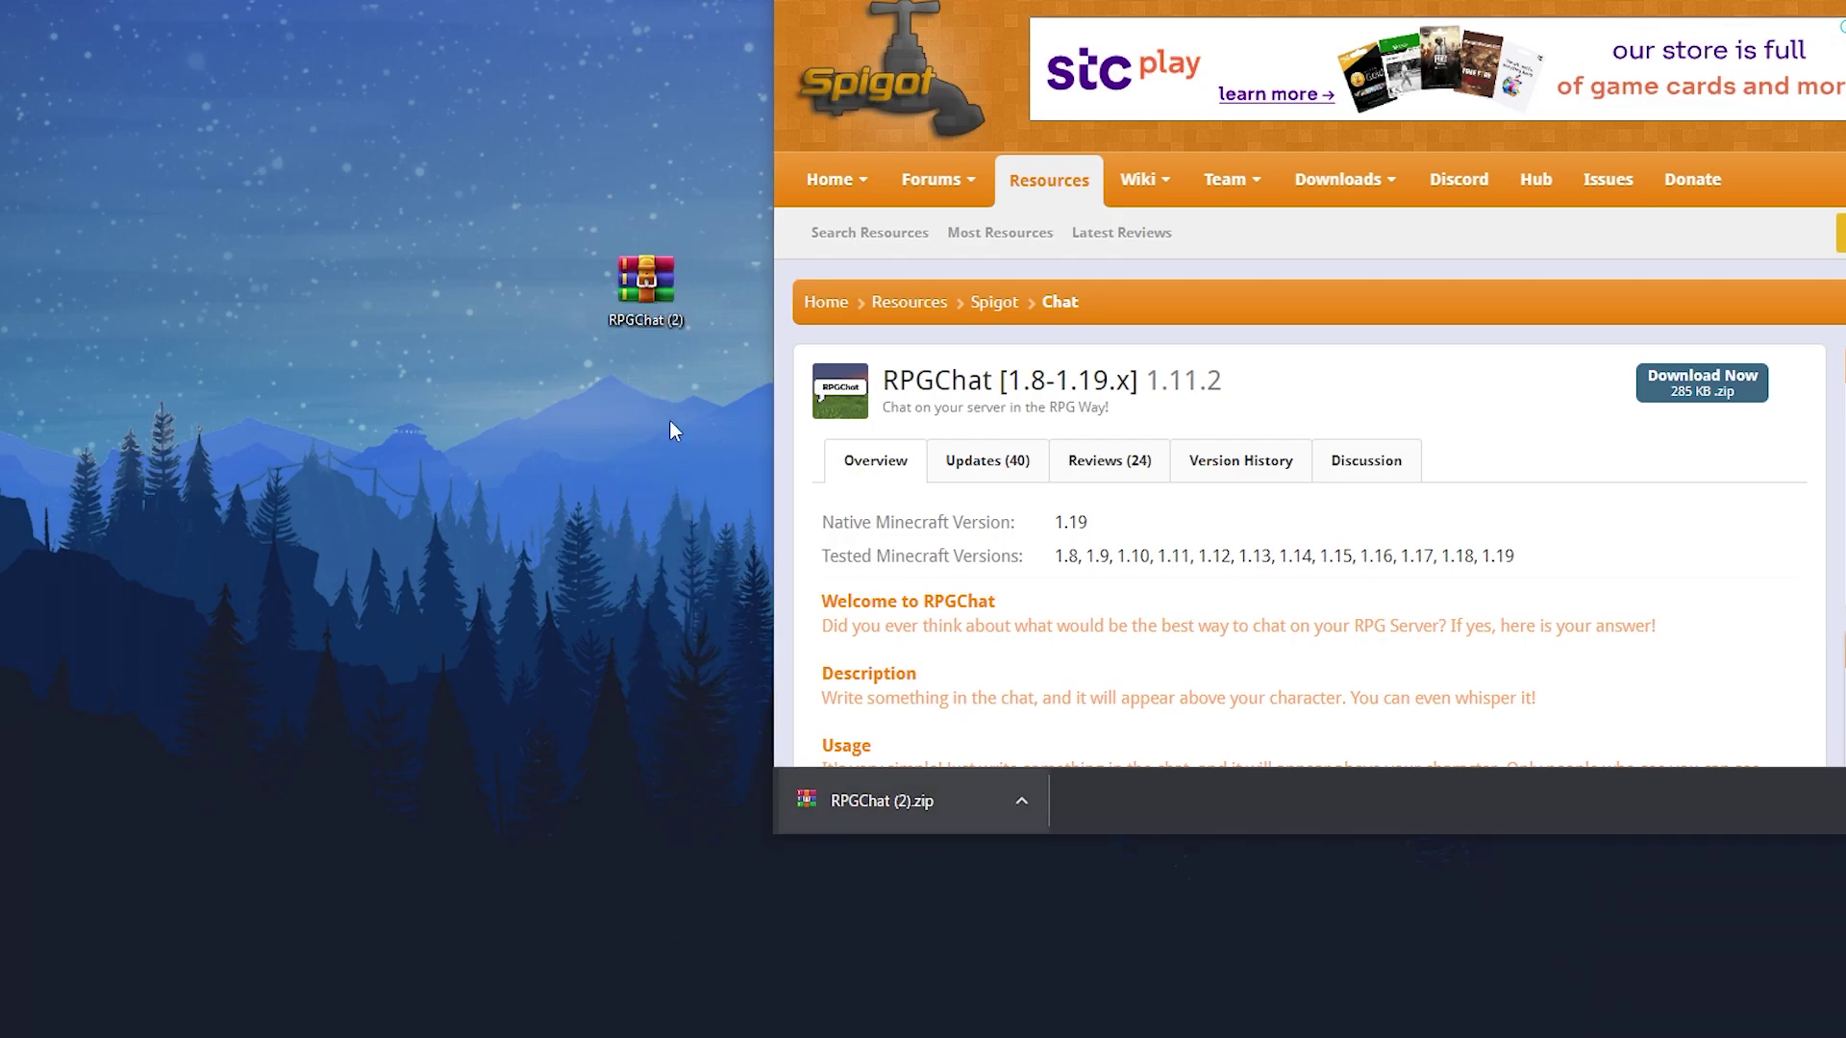
pyautogui.doubleClick(659, 318)
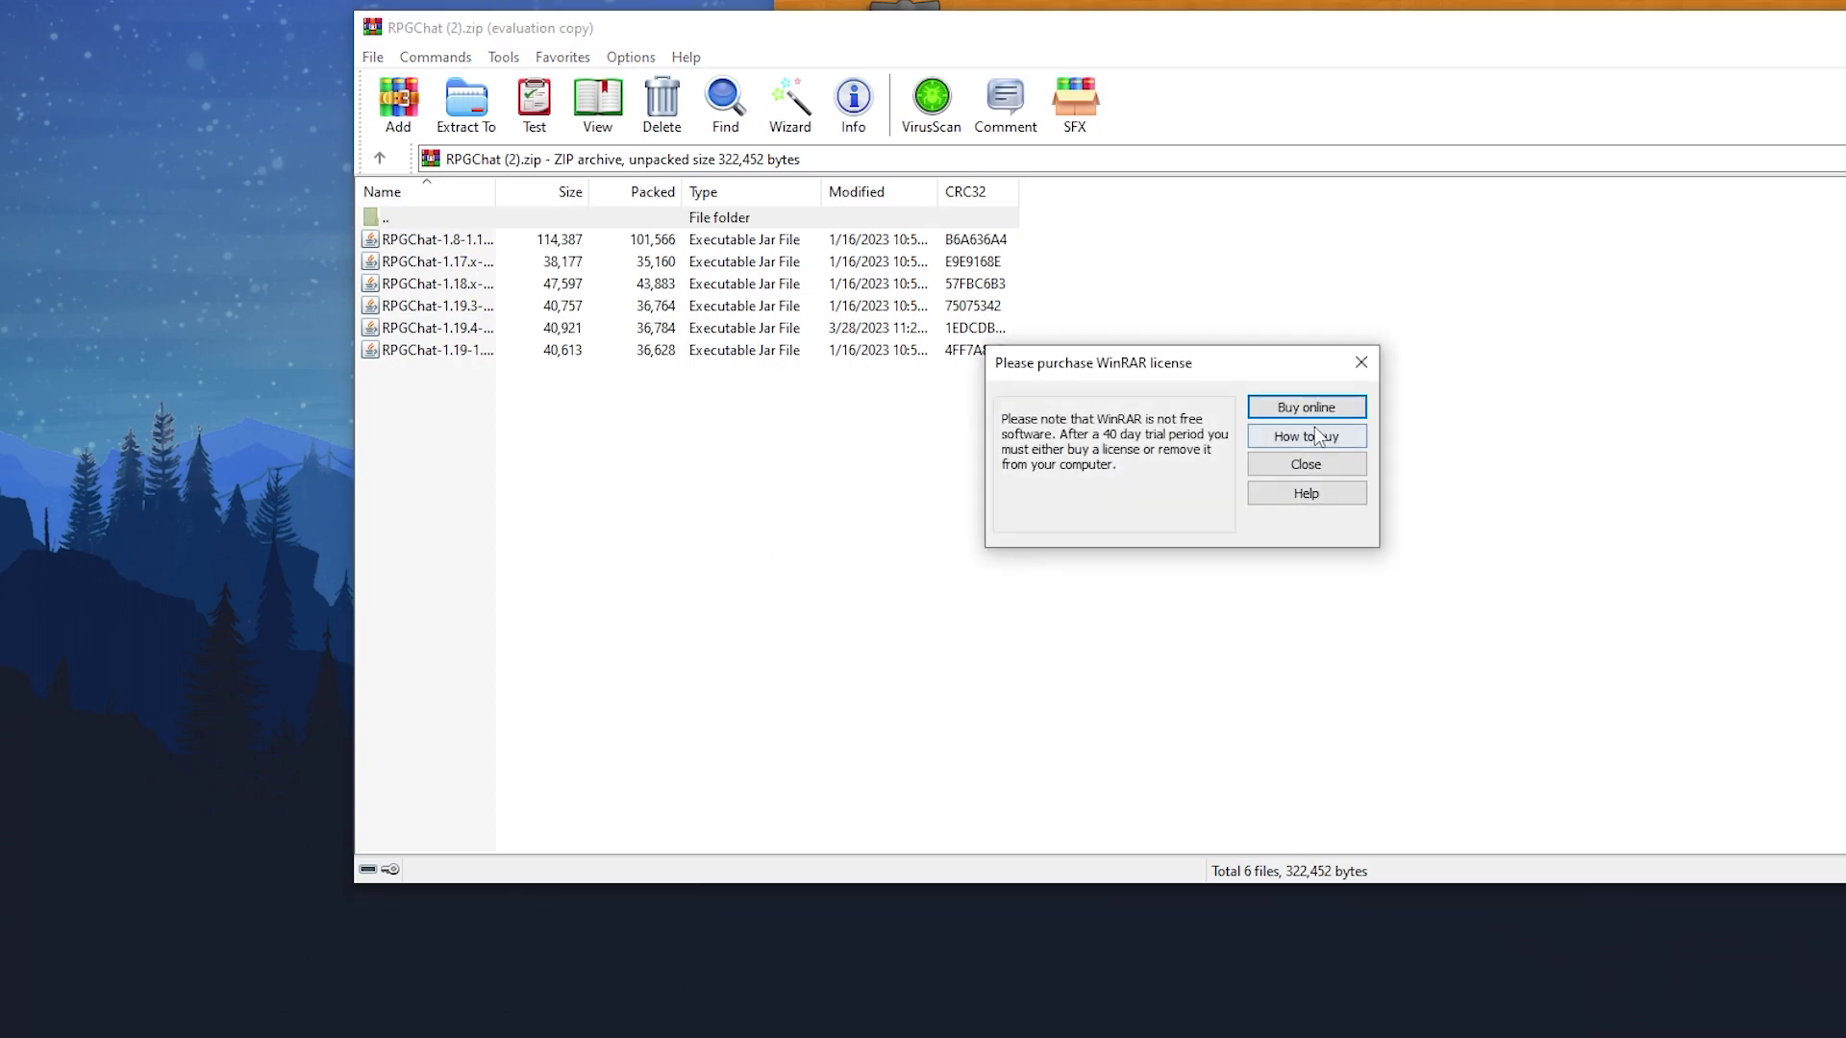
pyautogui.click(1307, 465)
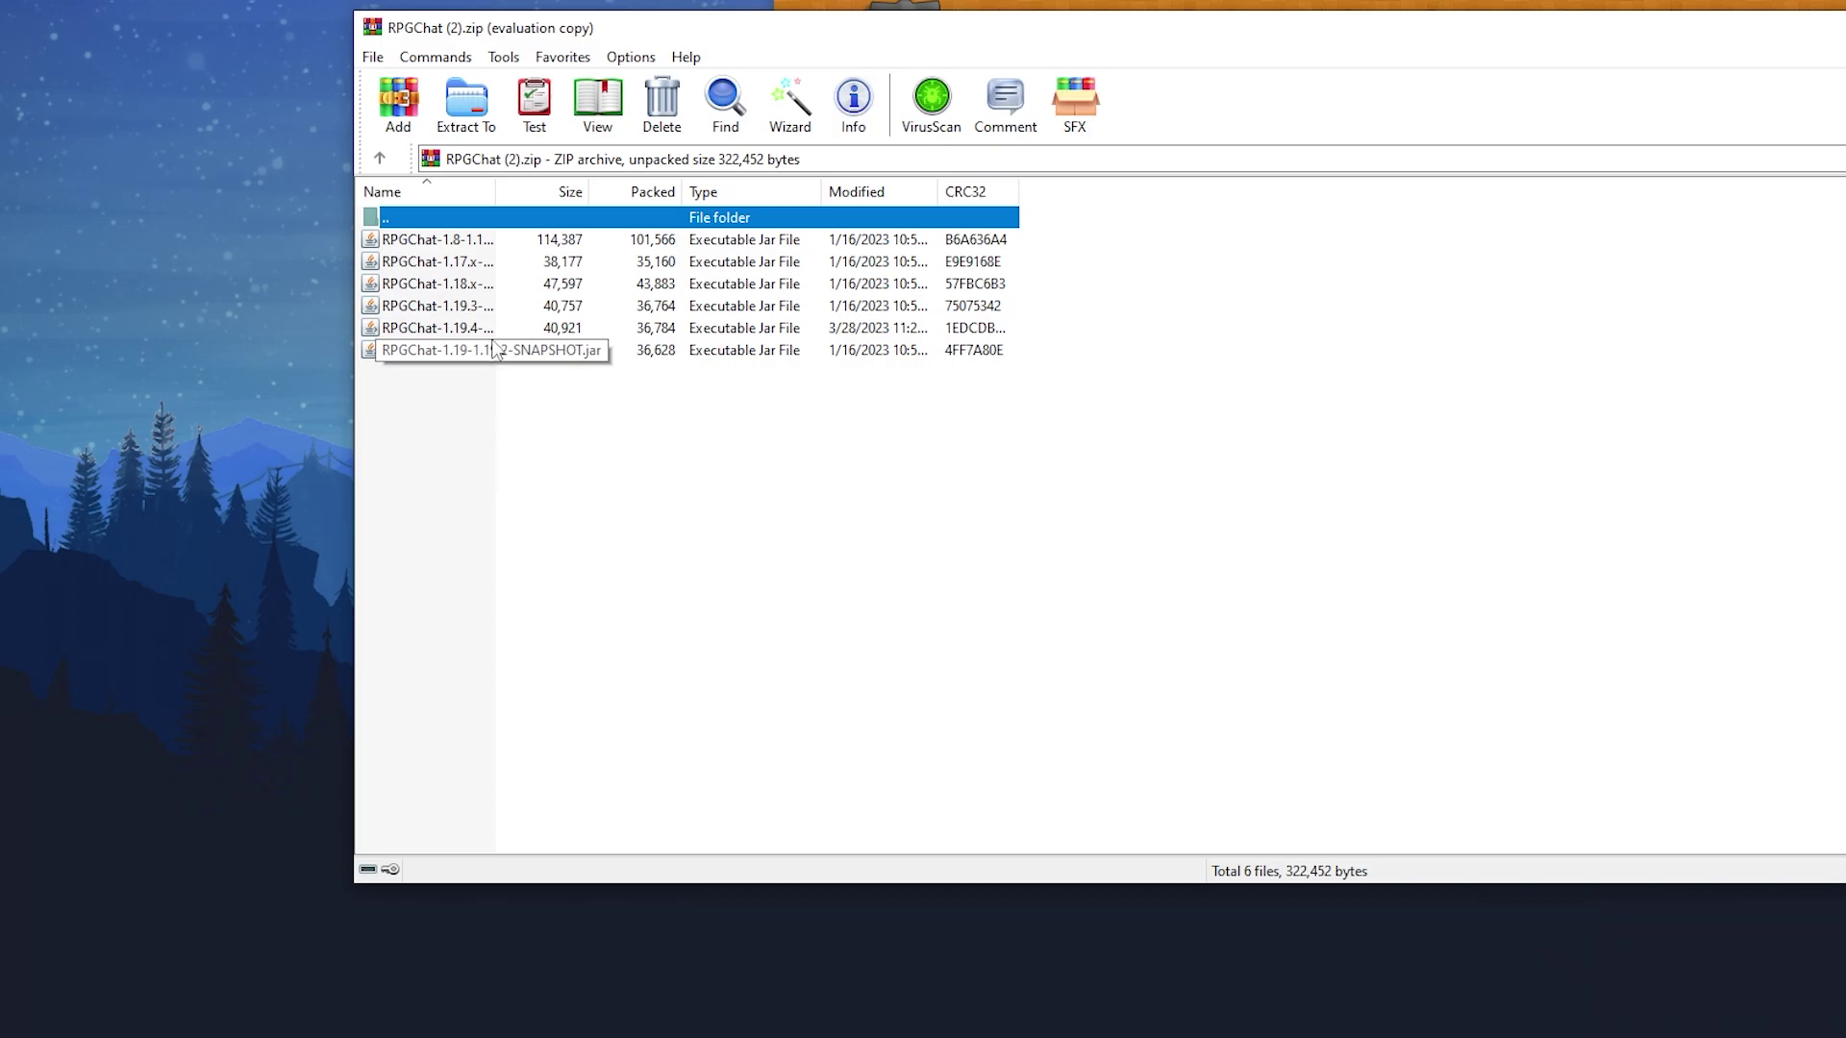
pyautogui.moveTo(437, 328); pyautogui.dragTo(428, 332)
pyautogui.moveTo(296, 292); pyautogui.dragTo(292, 283)
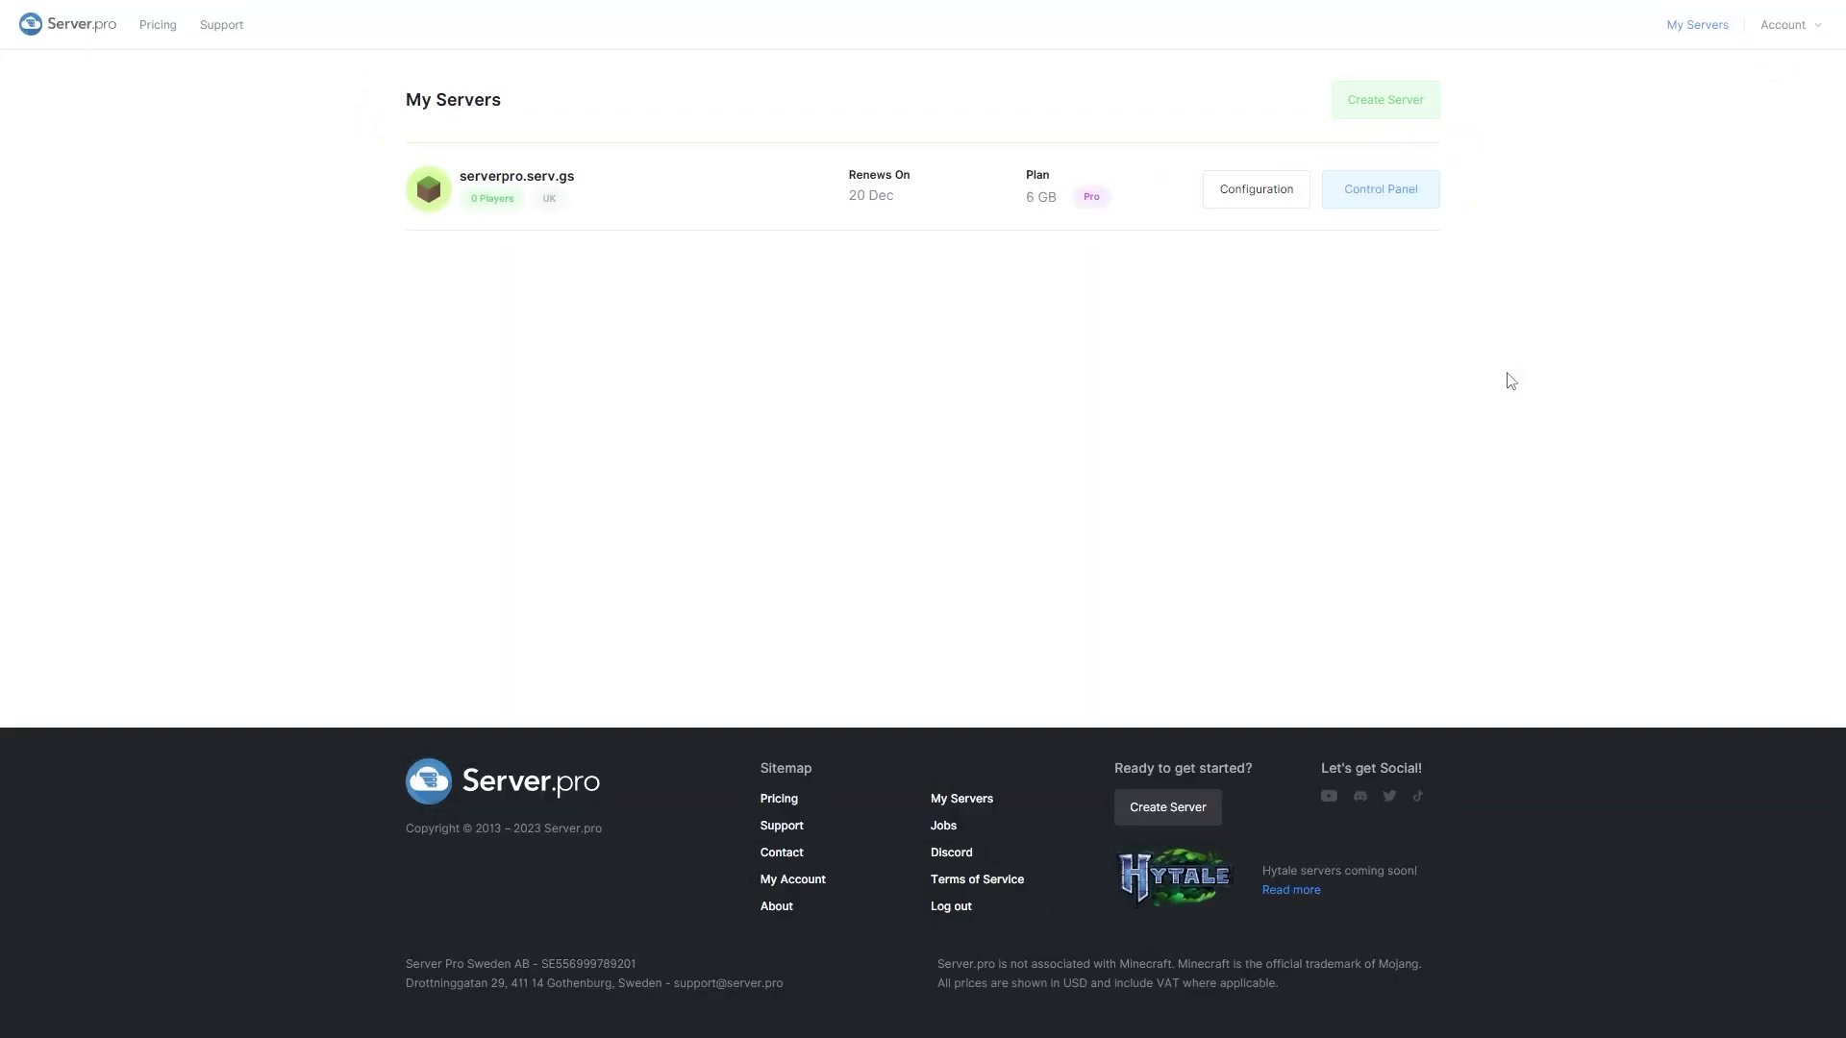
# - Open the server's control panel on Server.pro and check the installed game type and version
pyautogui.click(1384, 199)
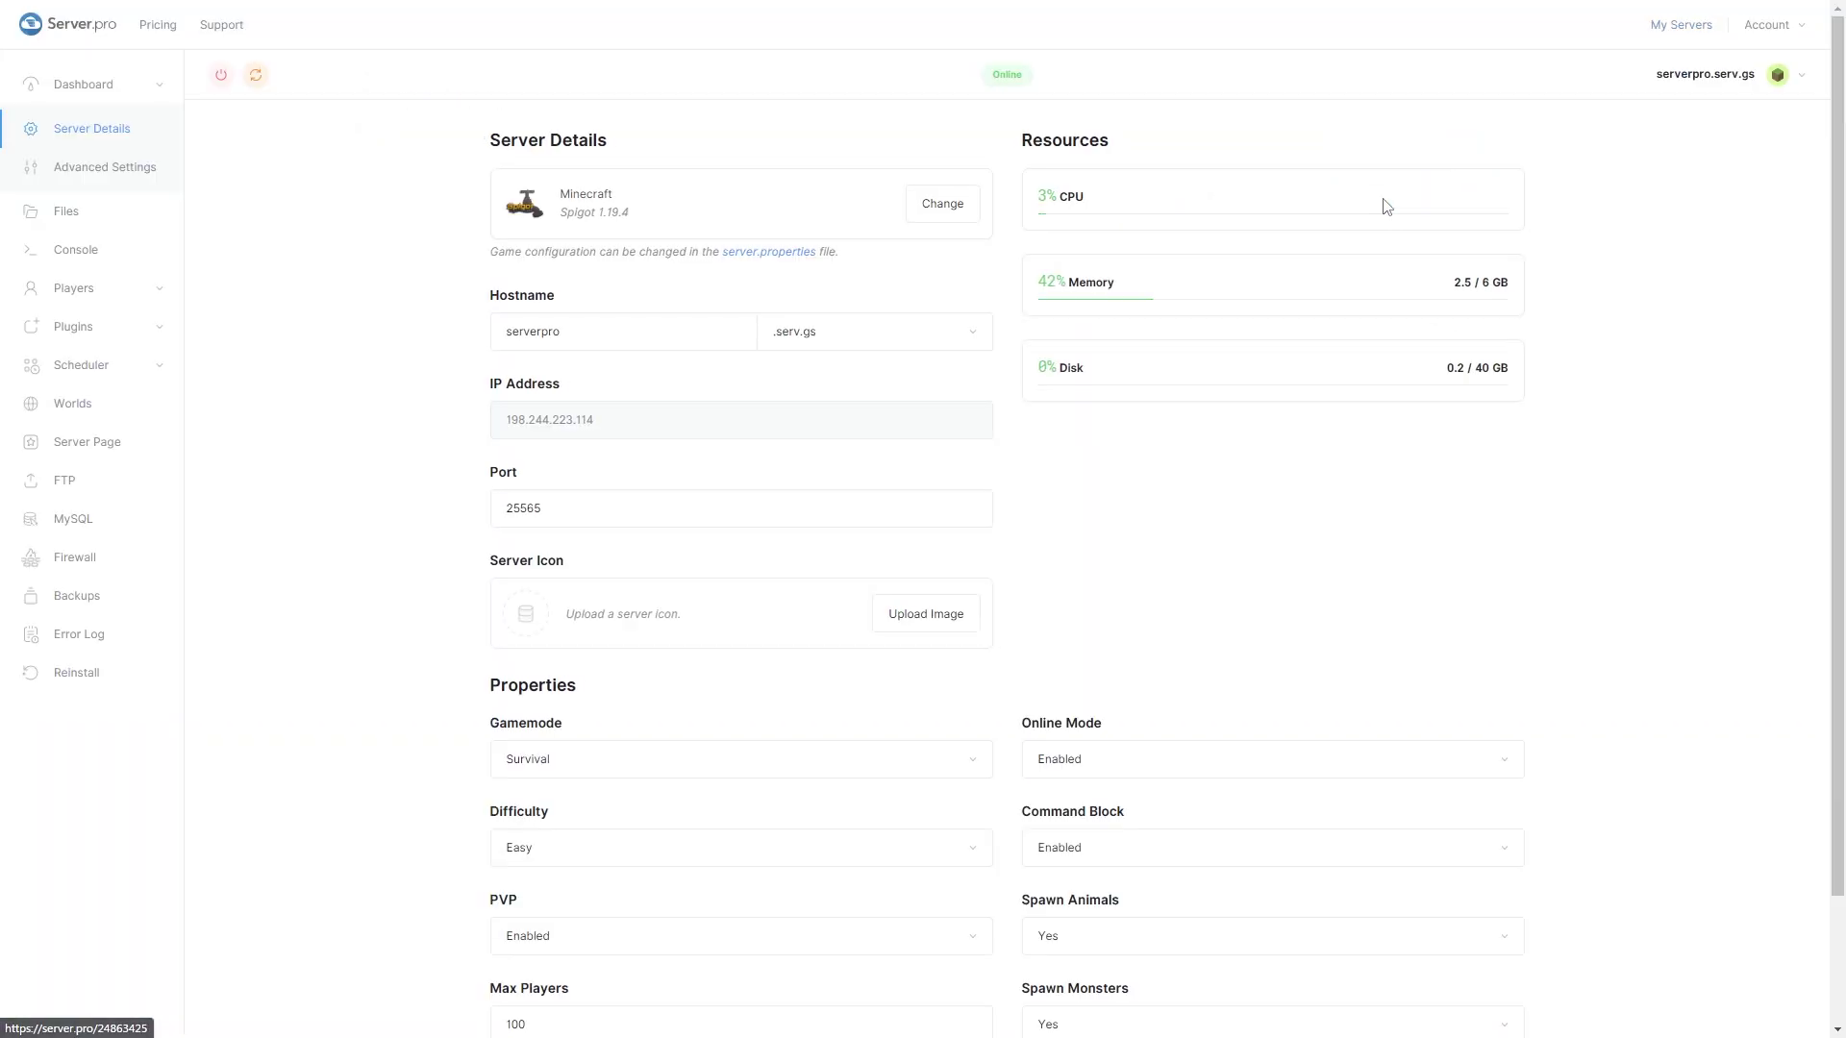
pyautogui.click(964, 205)
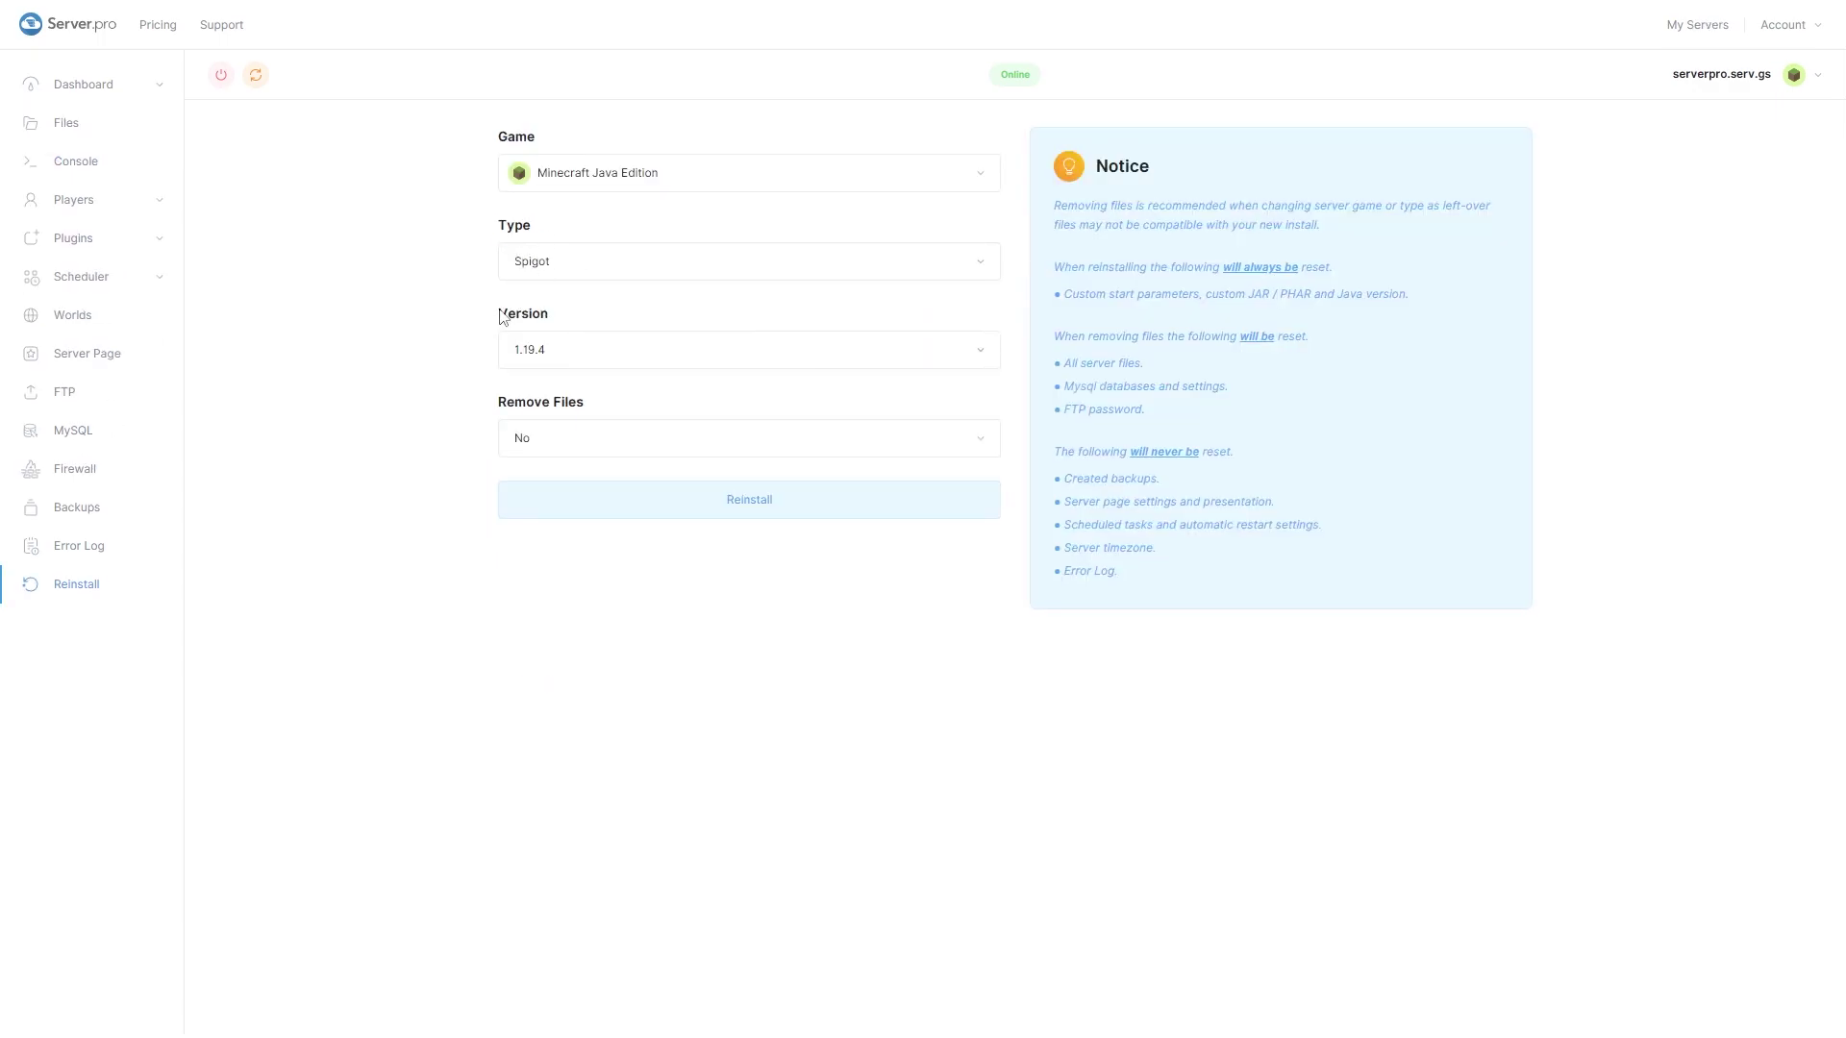
pyautogui.moveTo(500, 318); pyautogui.dragTo(557, 317)
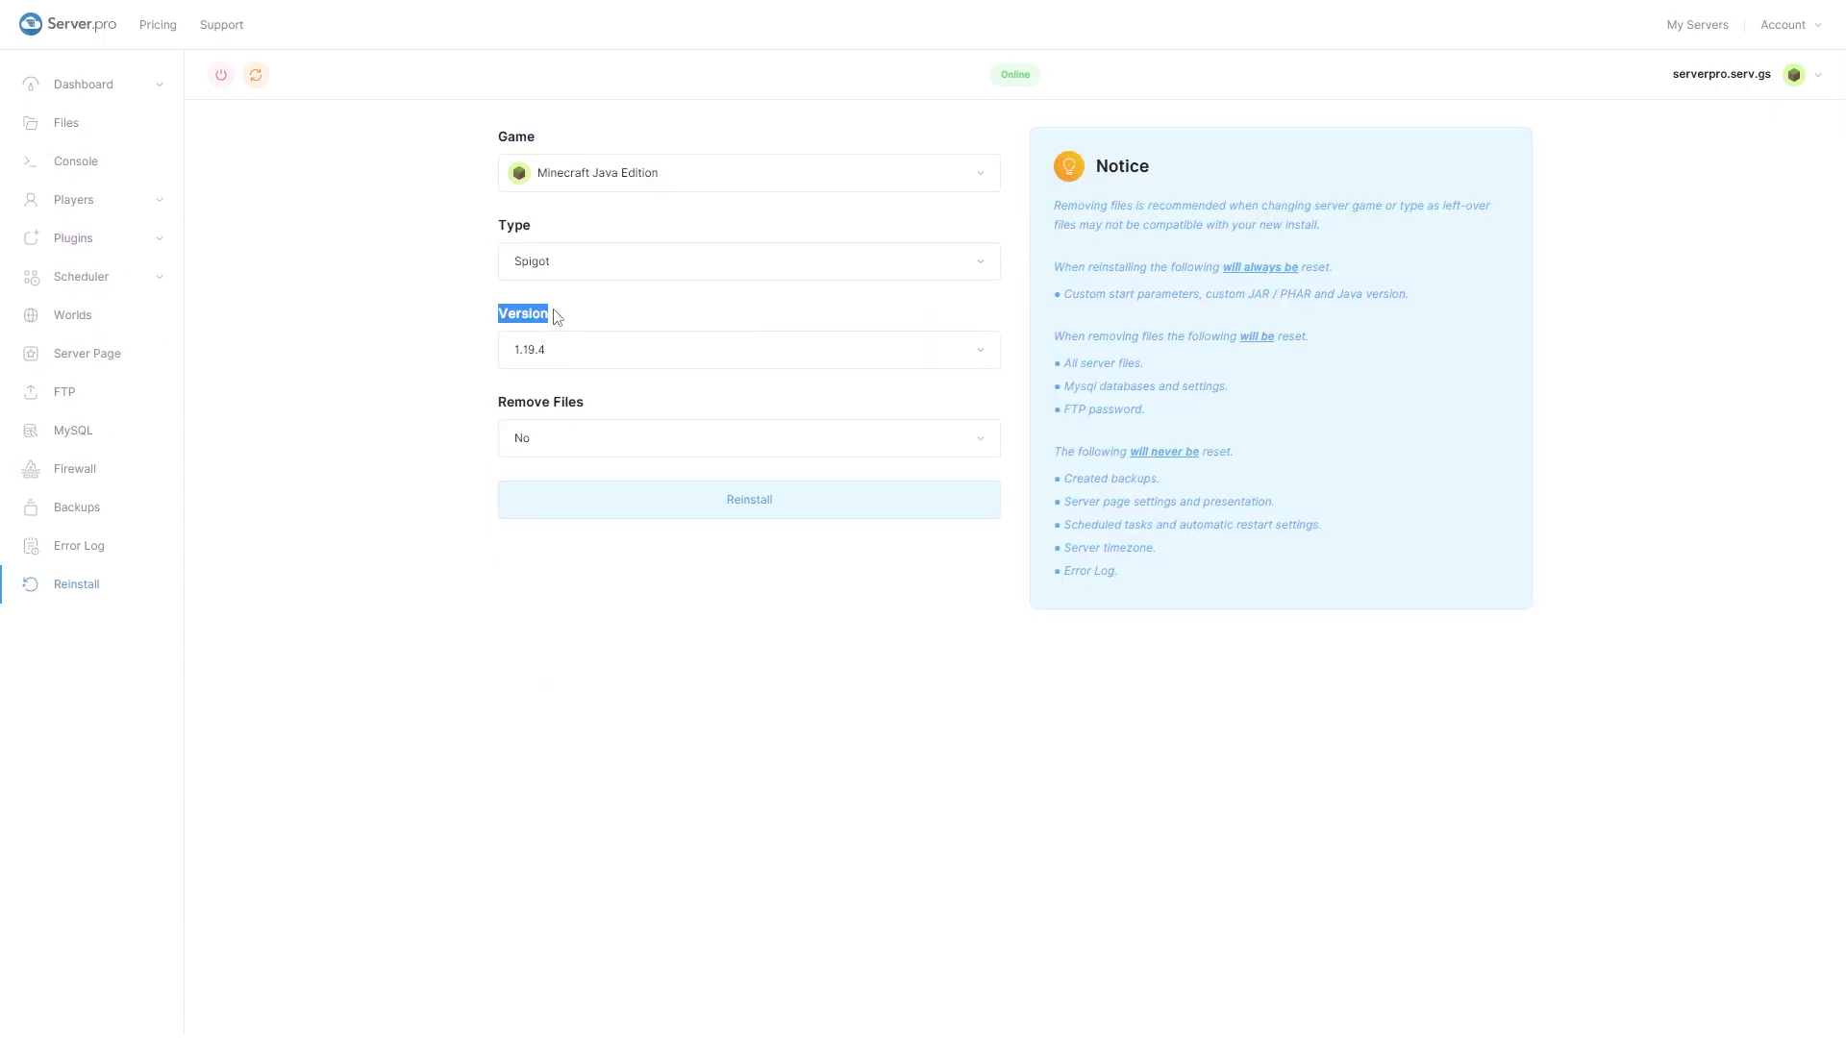
pyautogui.click(456, 356)
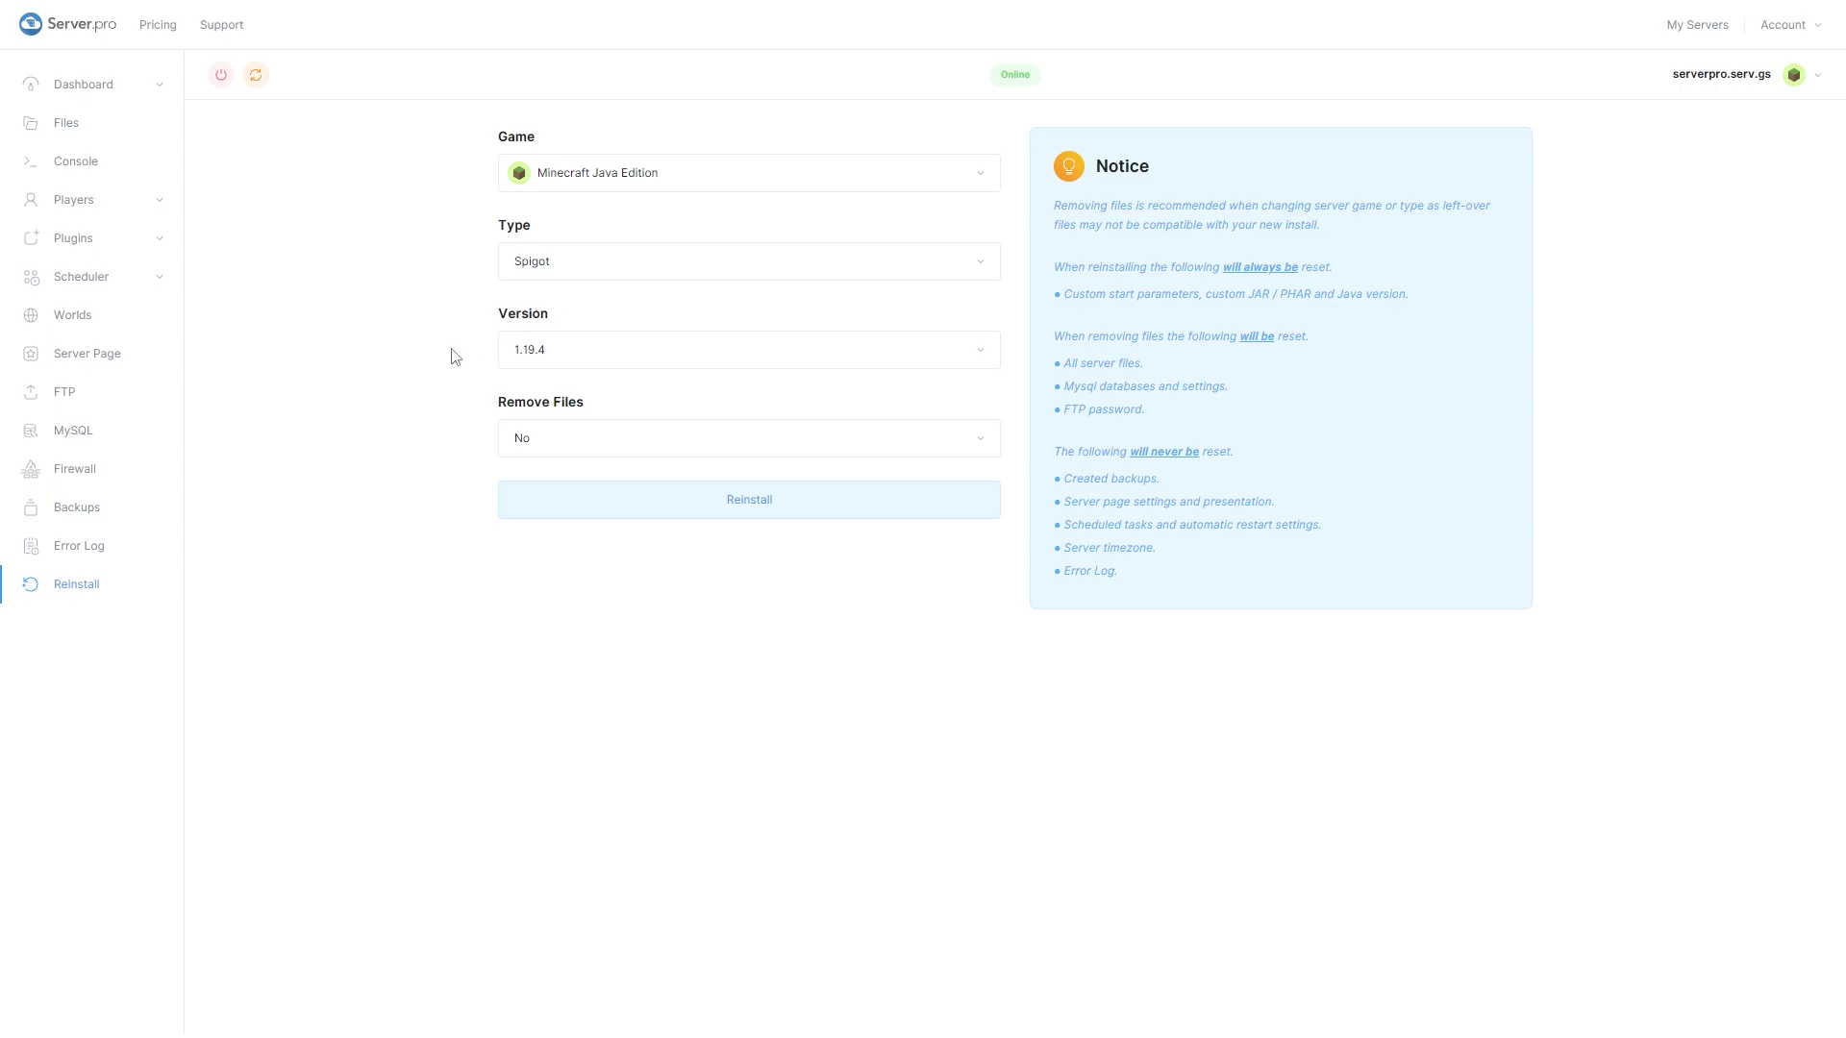
# - Stop the server and upload the RPGChat 1.19.4 jar from the desktop into its plugins folder
pyautogui.click(220, 76)
pyautogui.click(142, 134)
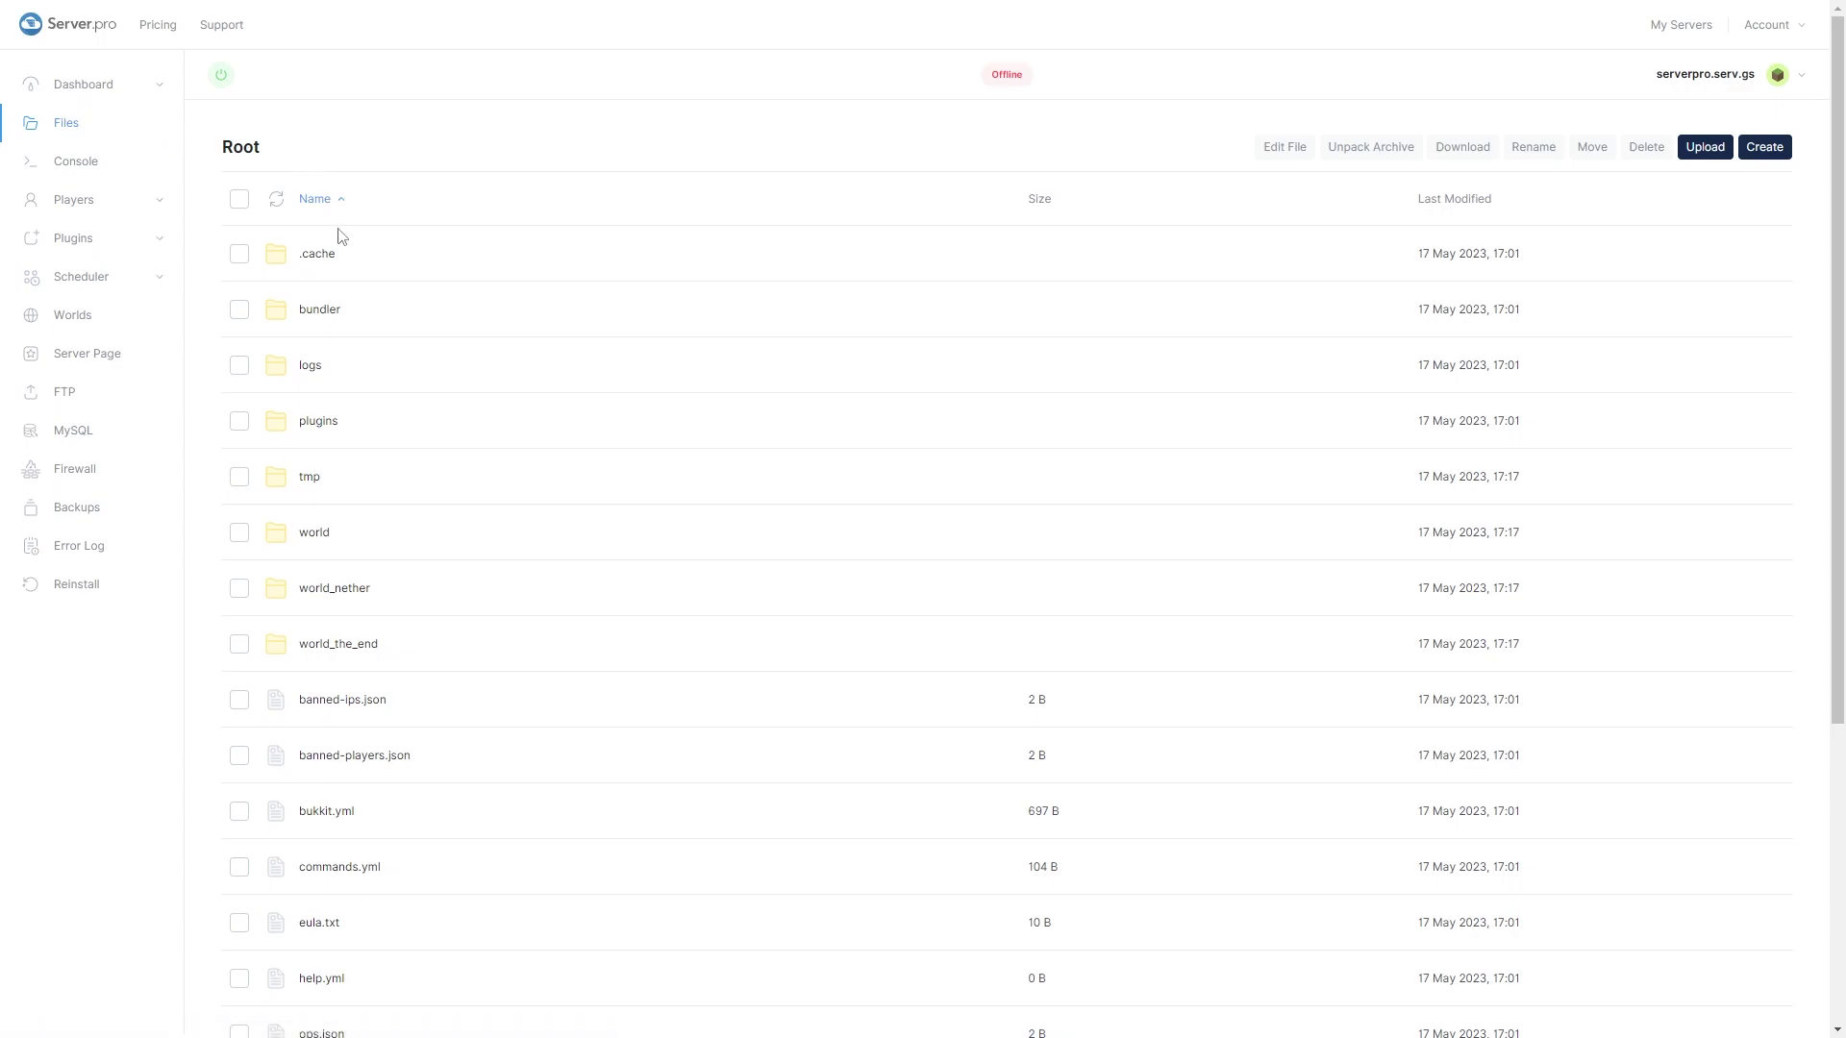
pyautogui.click(319, 422)
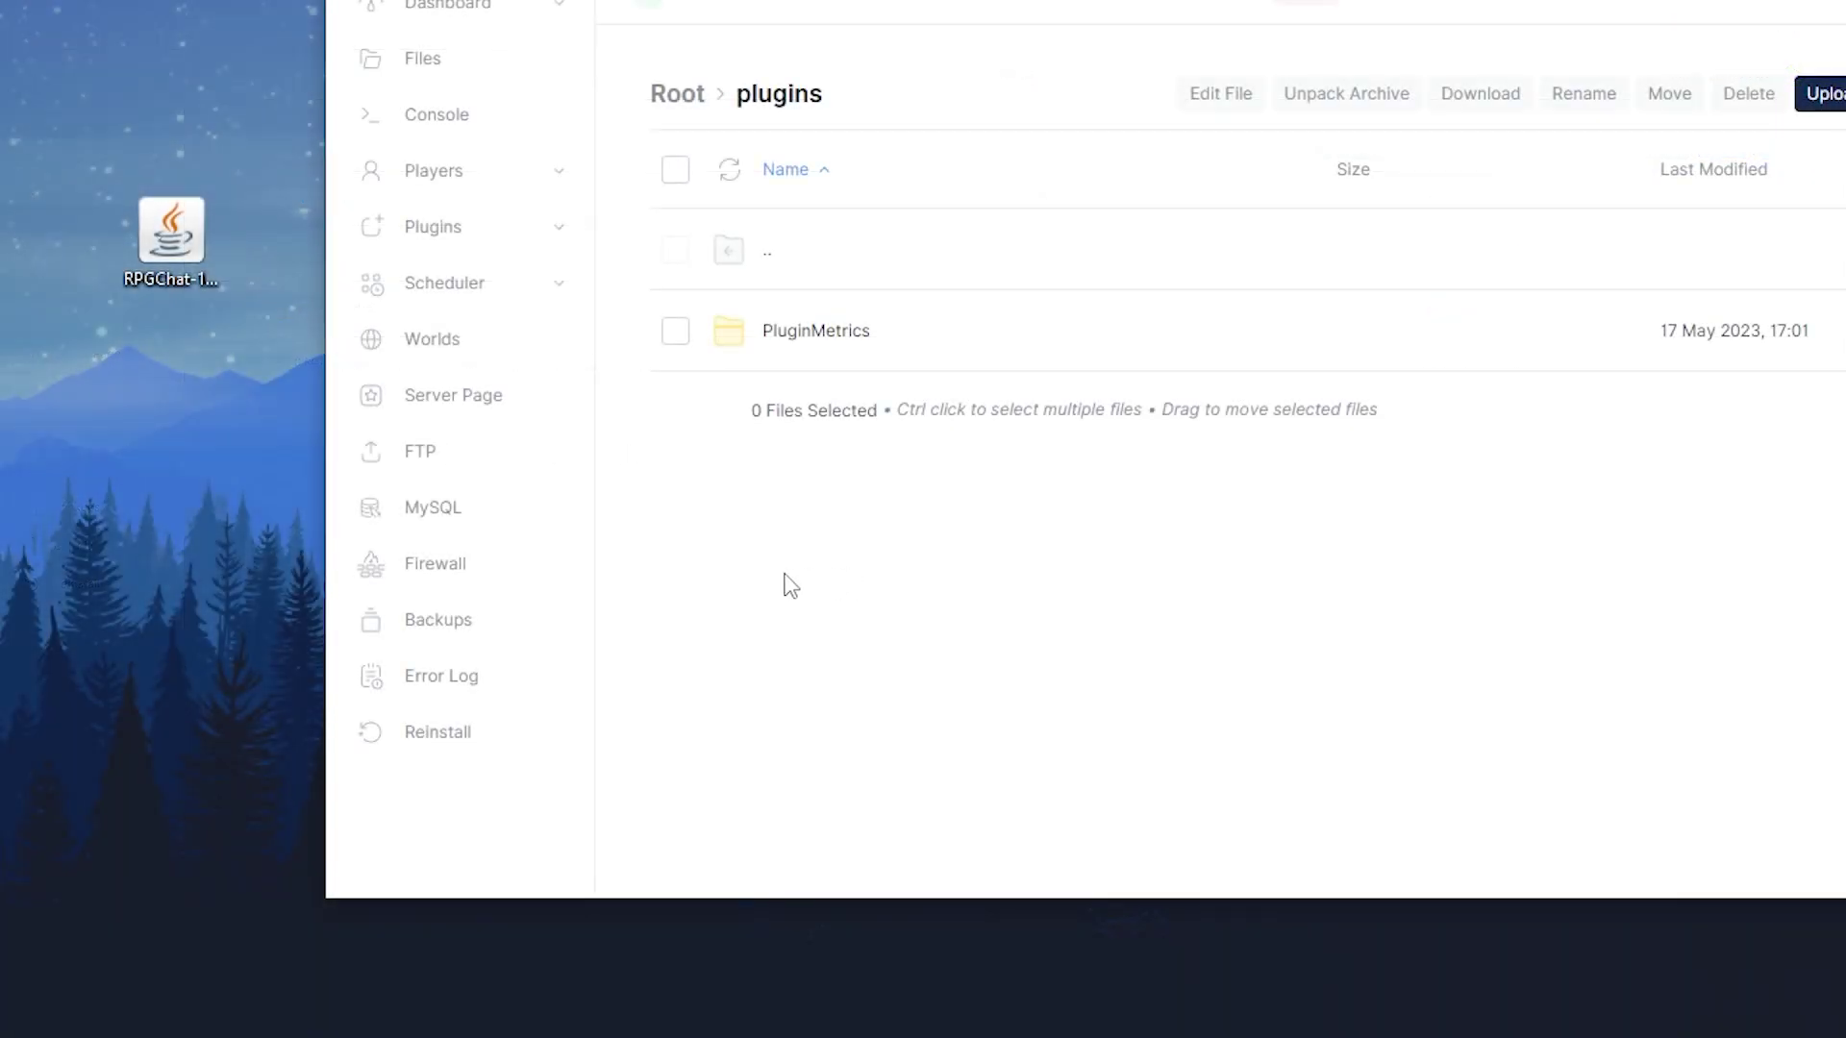
pyautogui.moveTo(163, 268); pyautogui.dragTo(1025, 375)
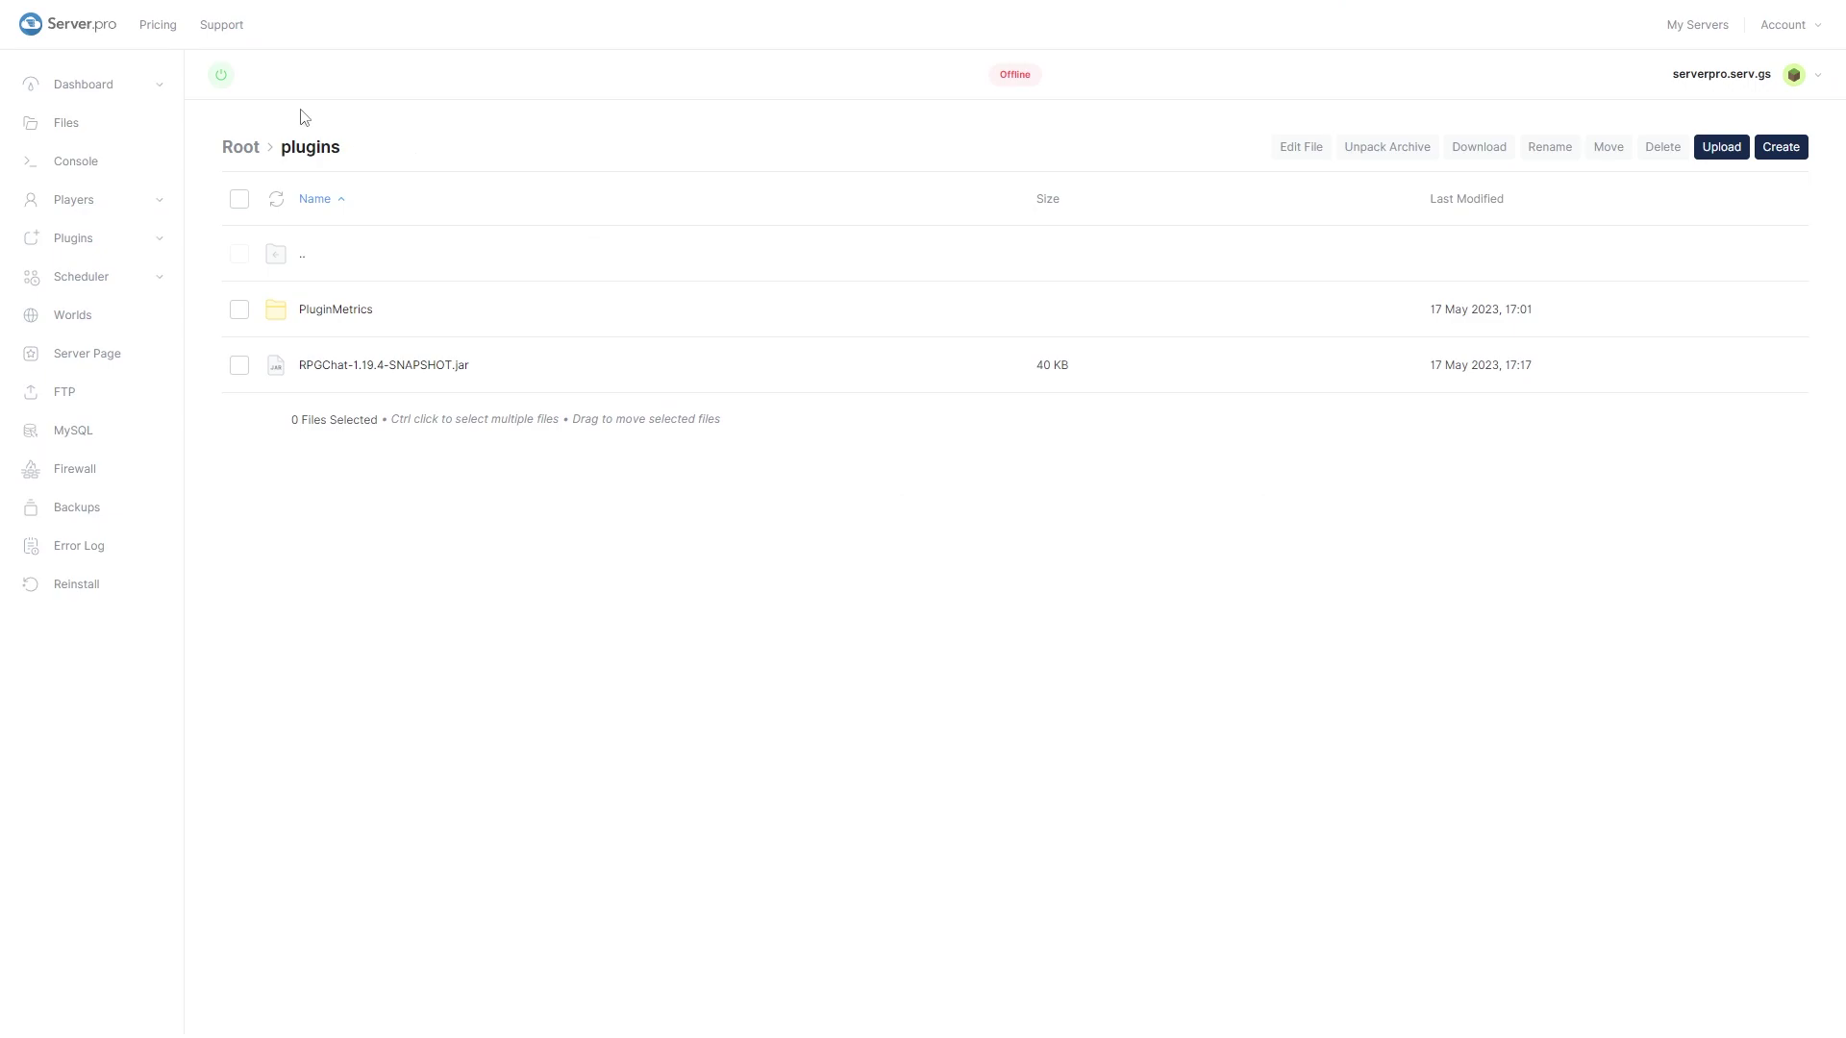
# - Start the server and check the console log for the end of the startup
pyautogui.click(223, 77)
pyautogui.click(132, 176)
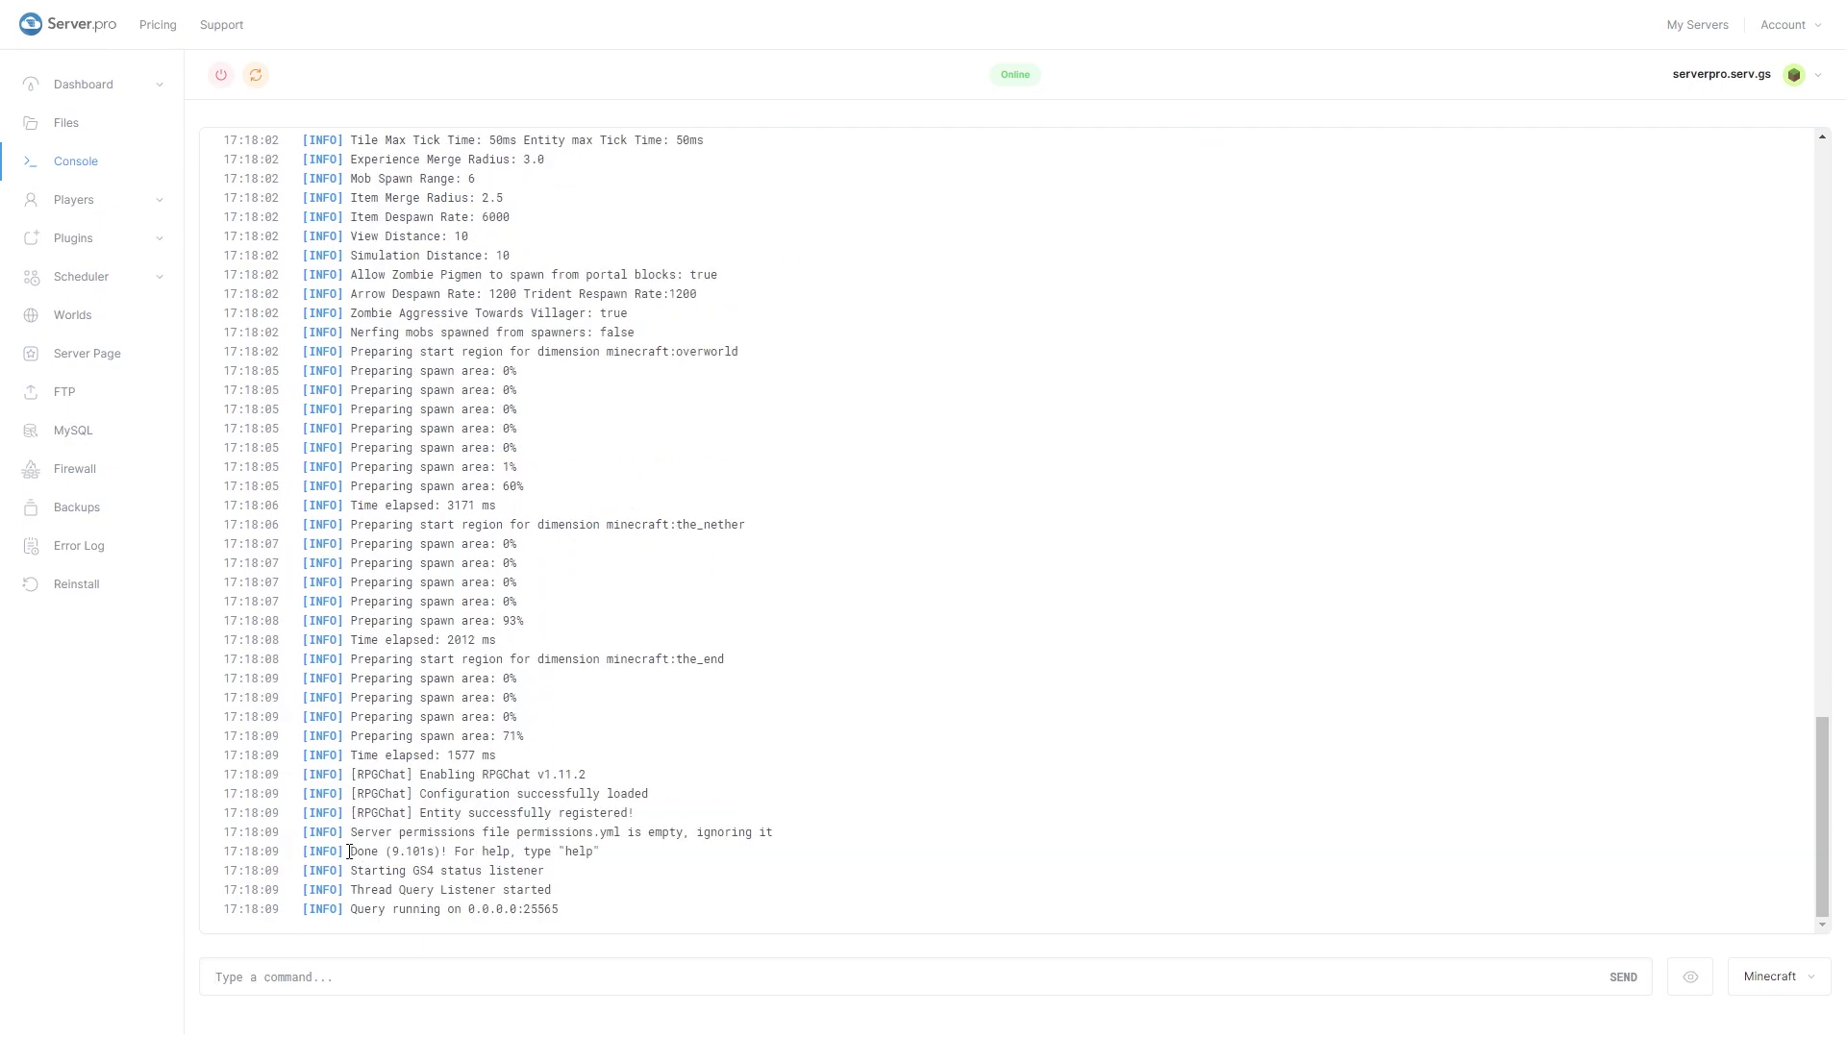
pyautogui.moveTo(349, 851); pyautogui.dragTo(449, 853)
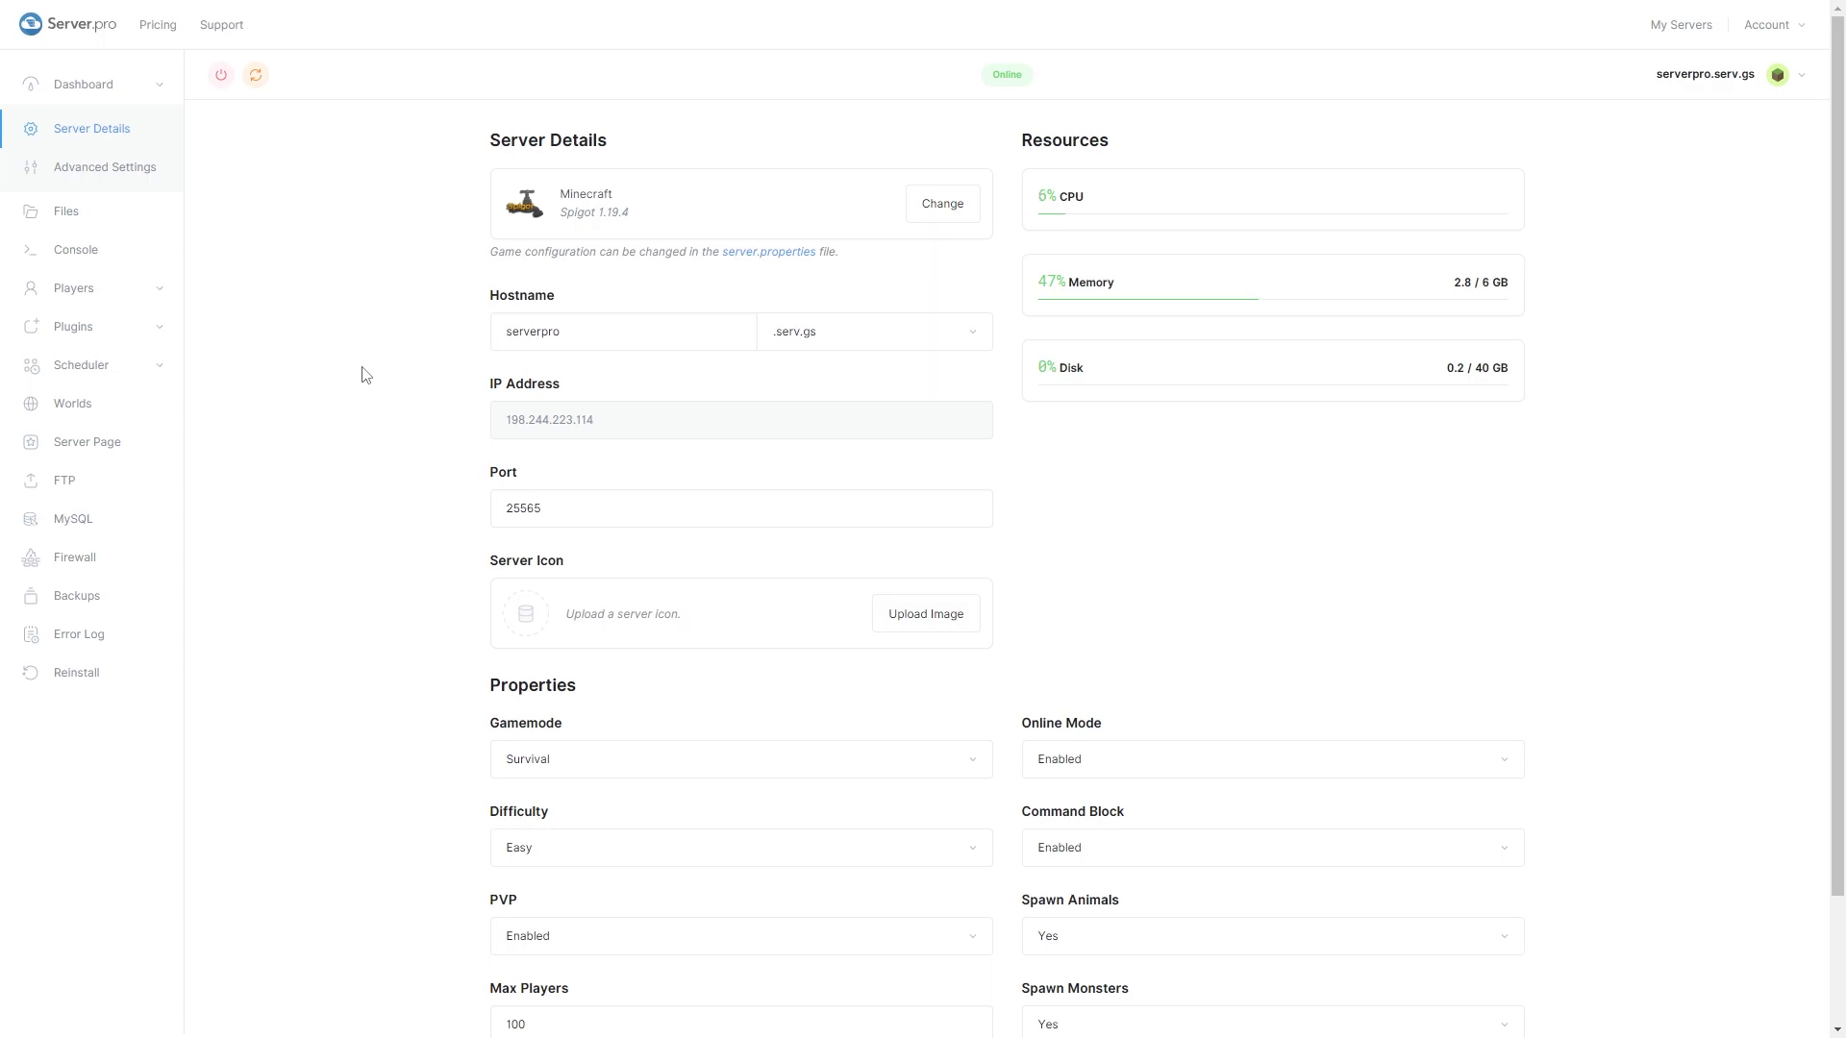
# - Open config.yml in the plugins/RPGChat folder and examine the Color and Symbol options for normal chat
pyautogui.click(115, 218)
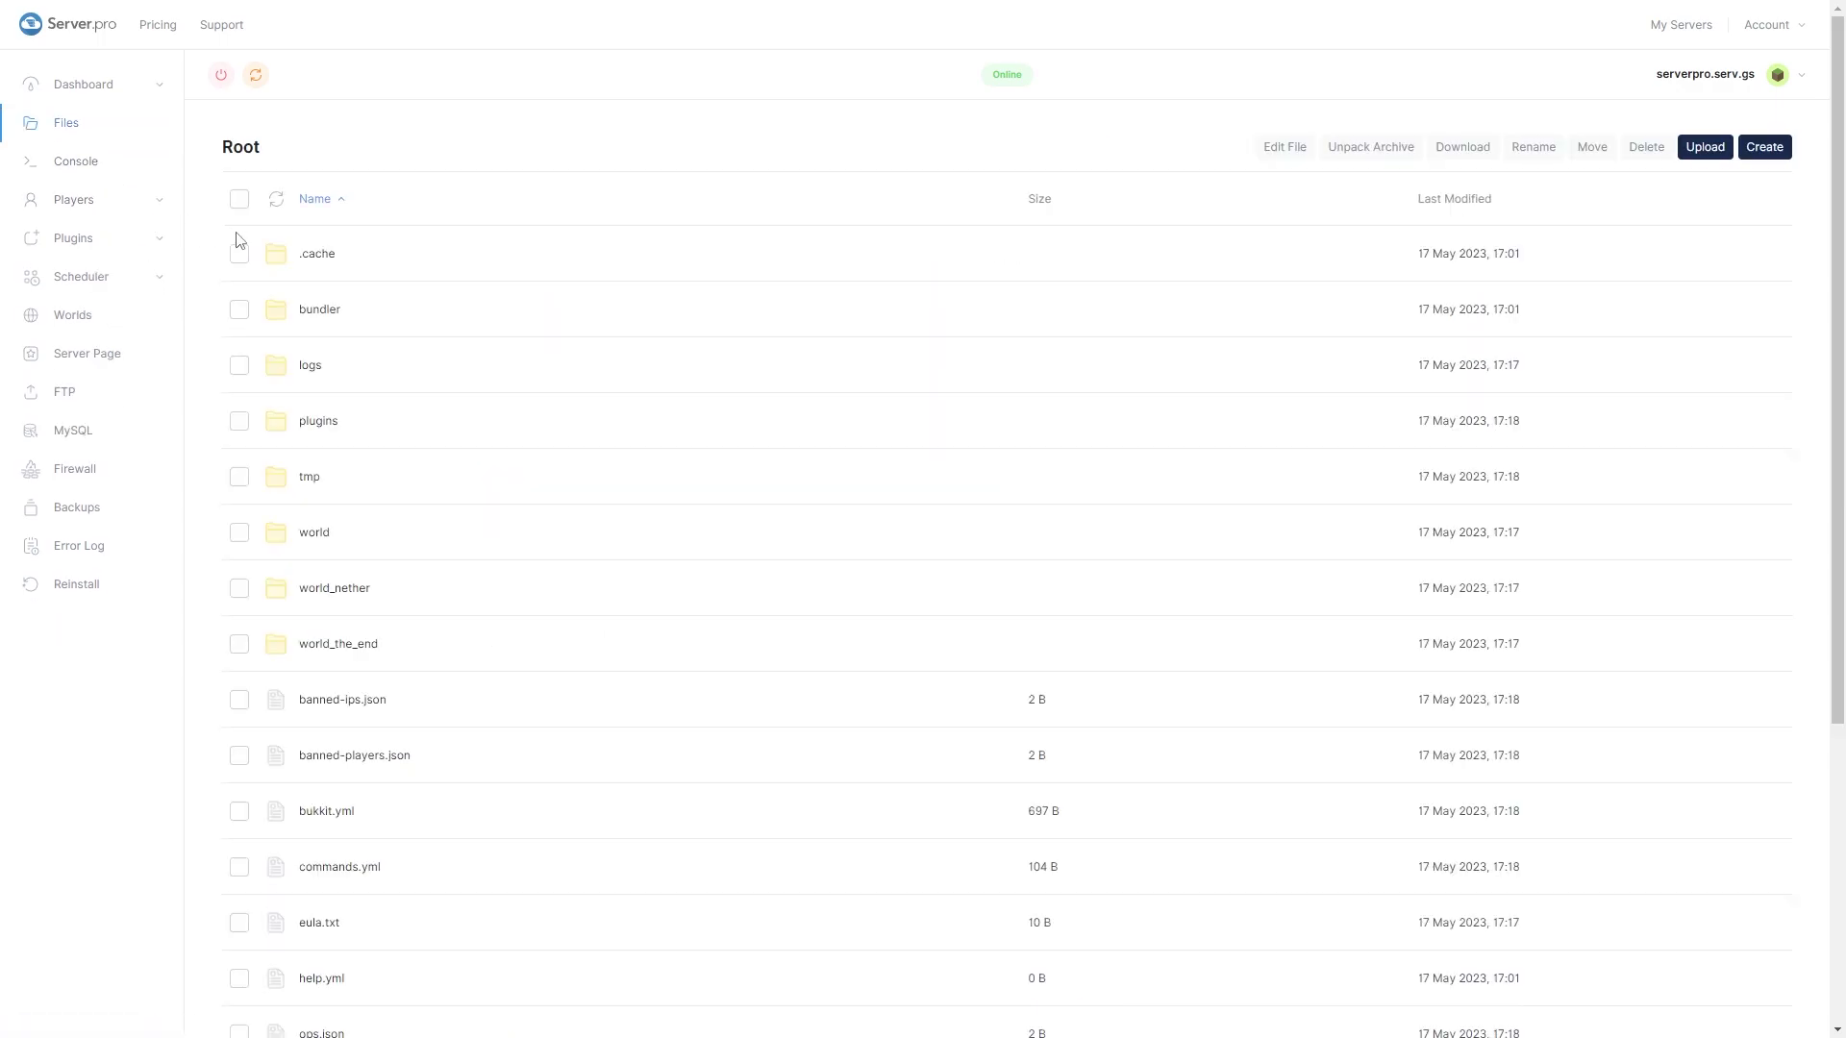
pyautogui.click(318, 422)
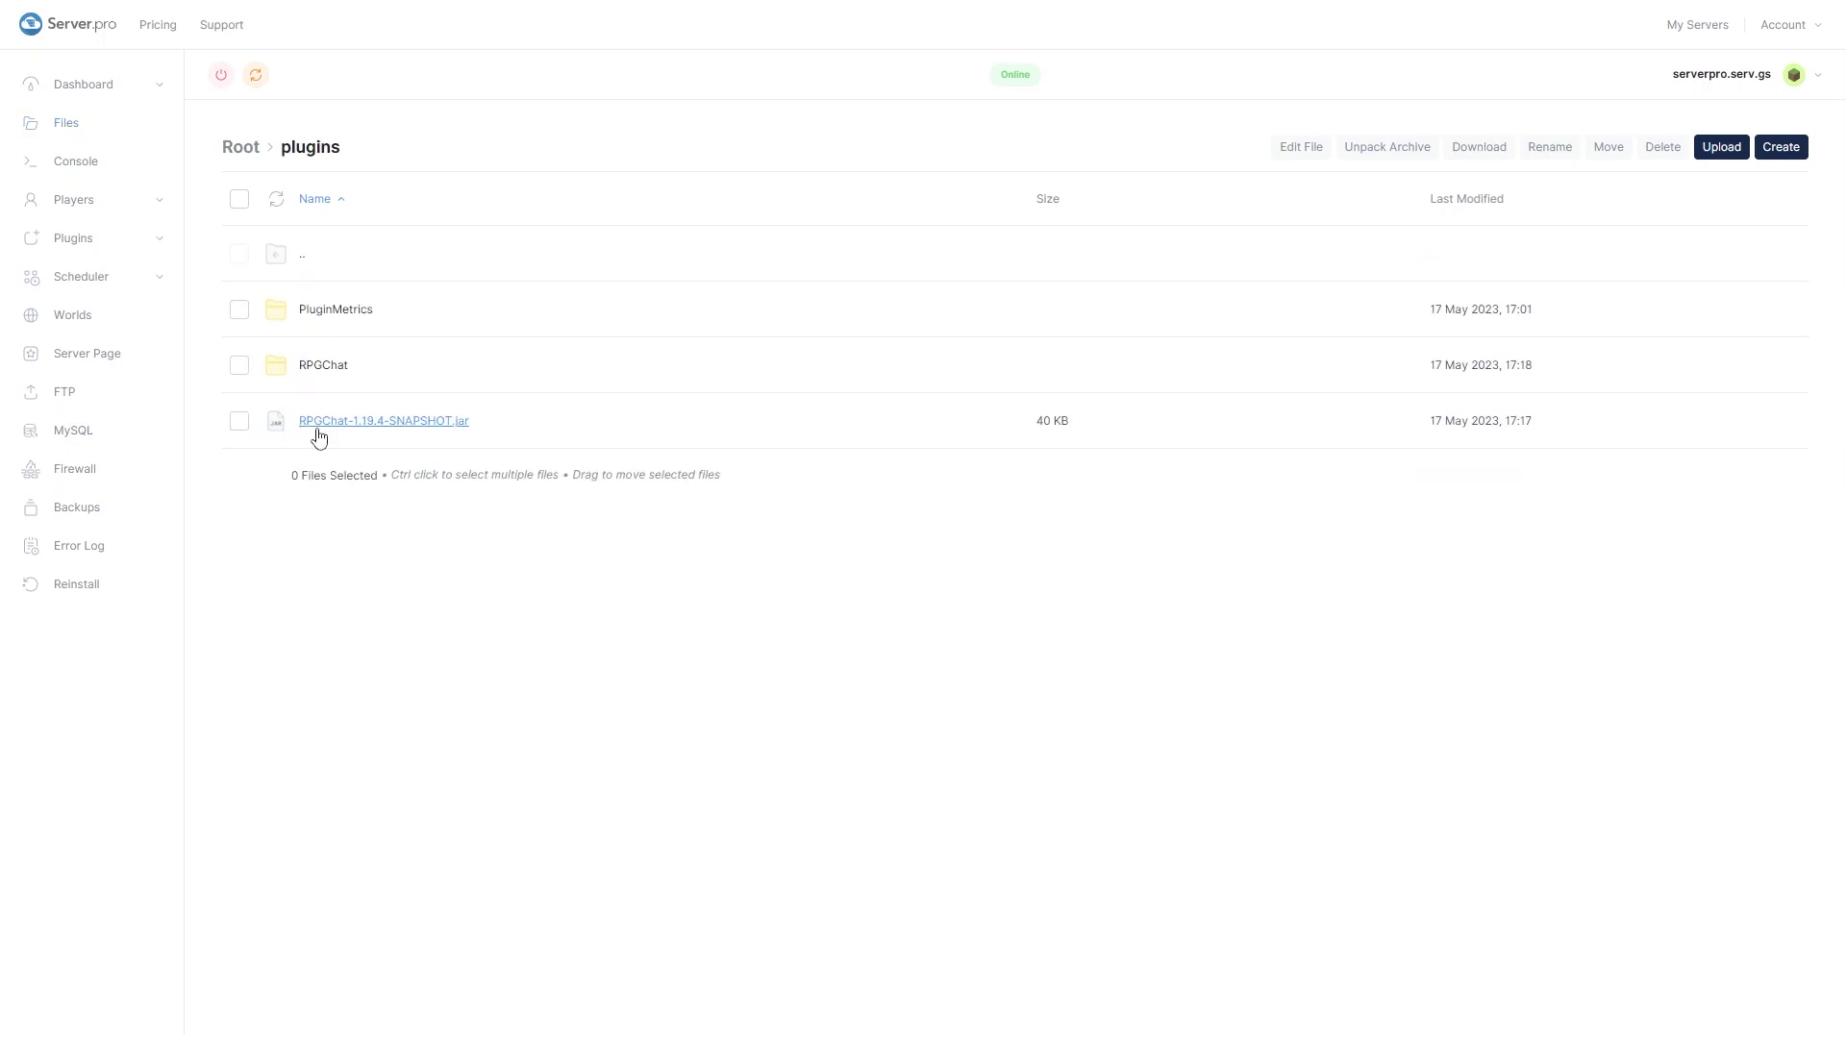
pyautogui.click(324, 366)
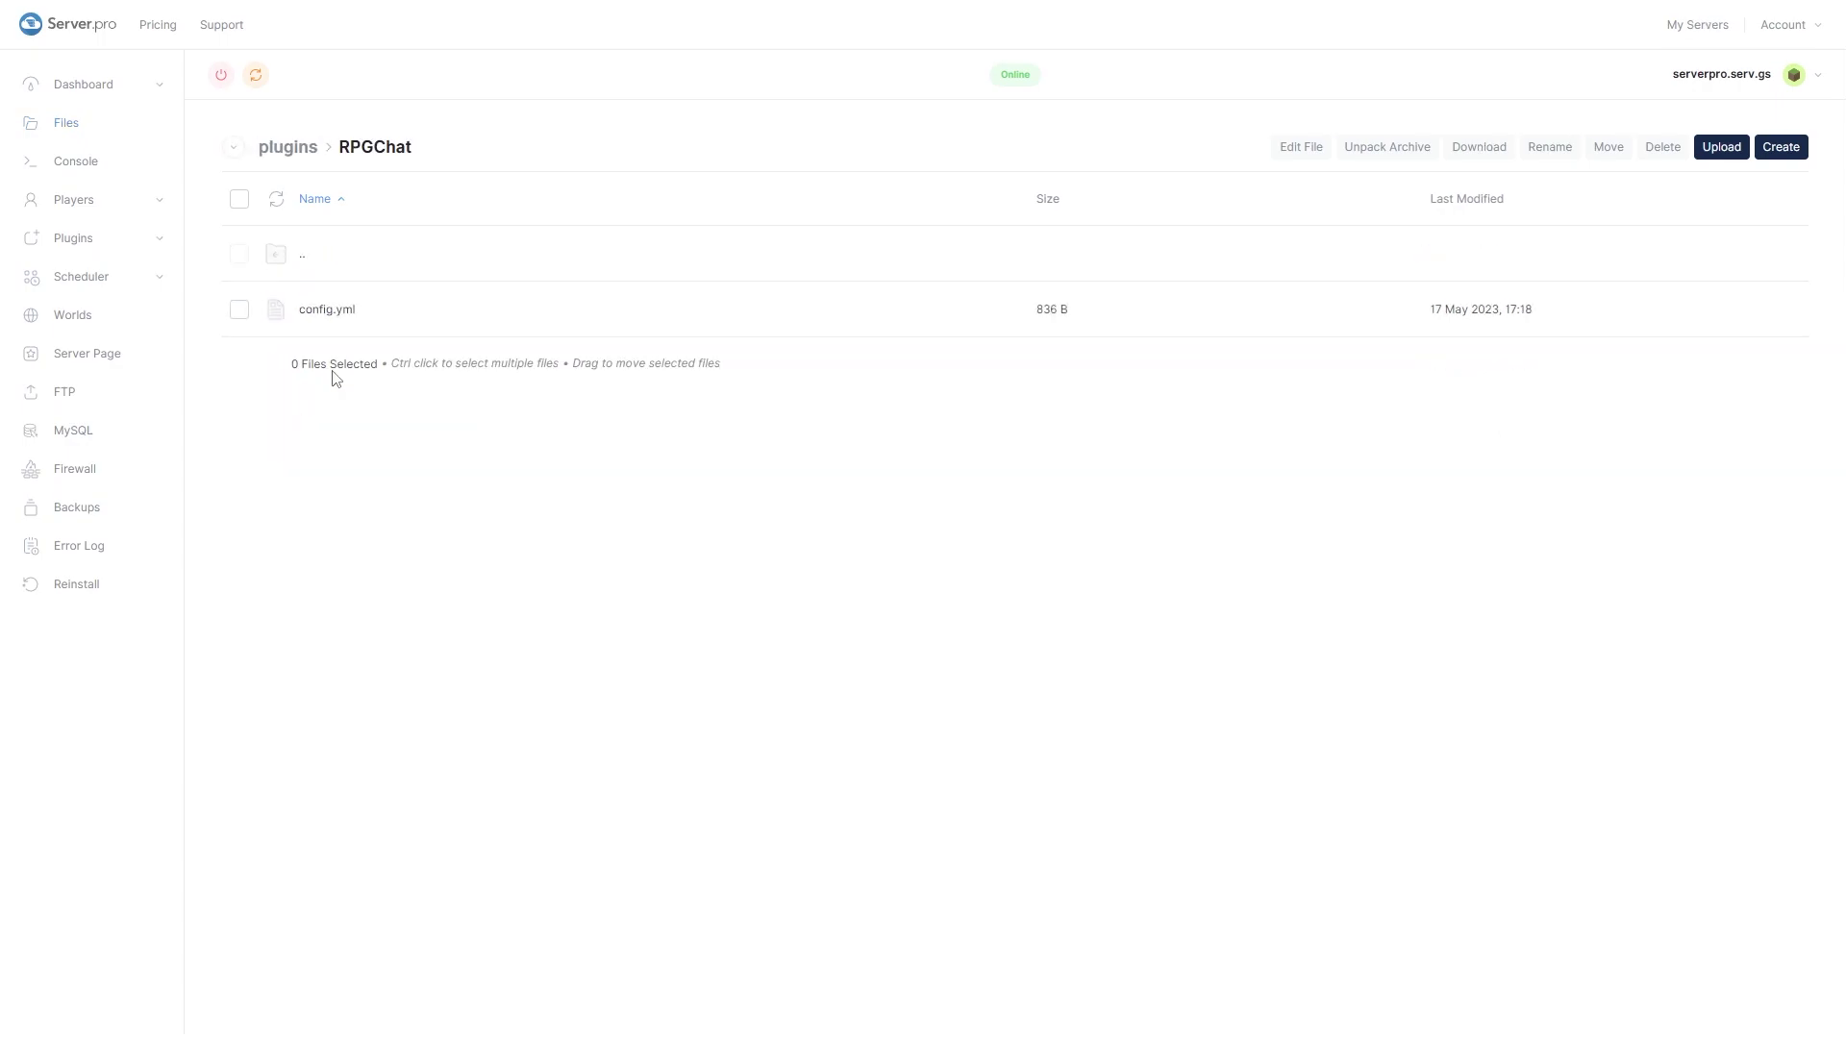
pyautogui.click(351, 321)
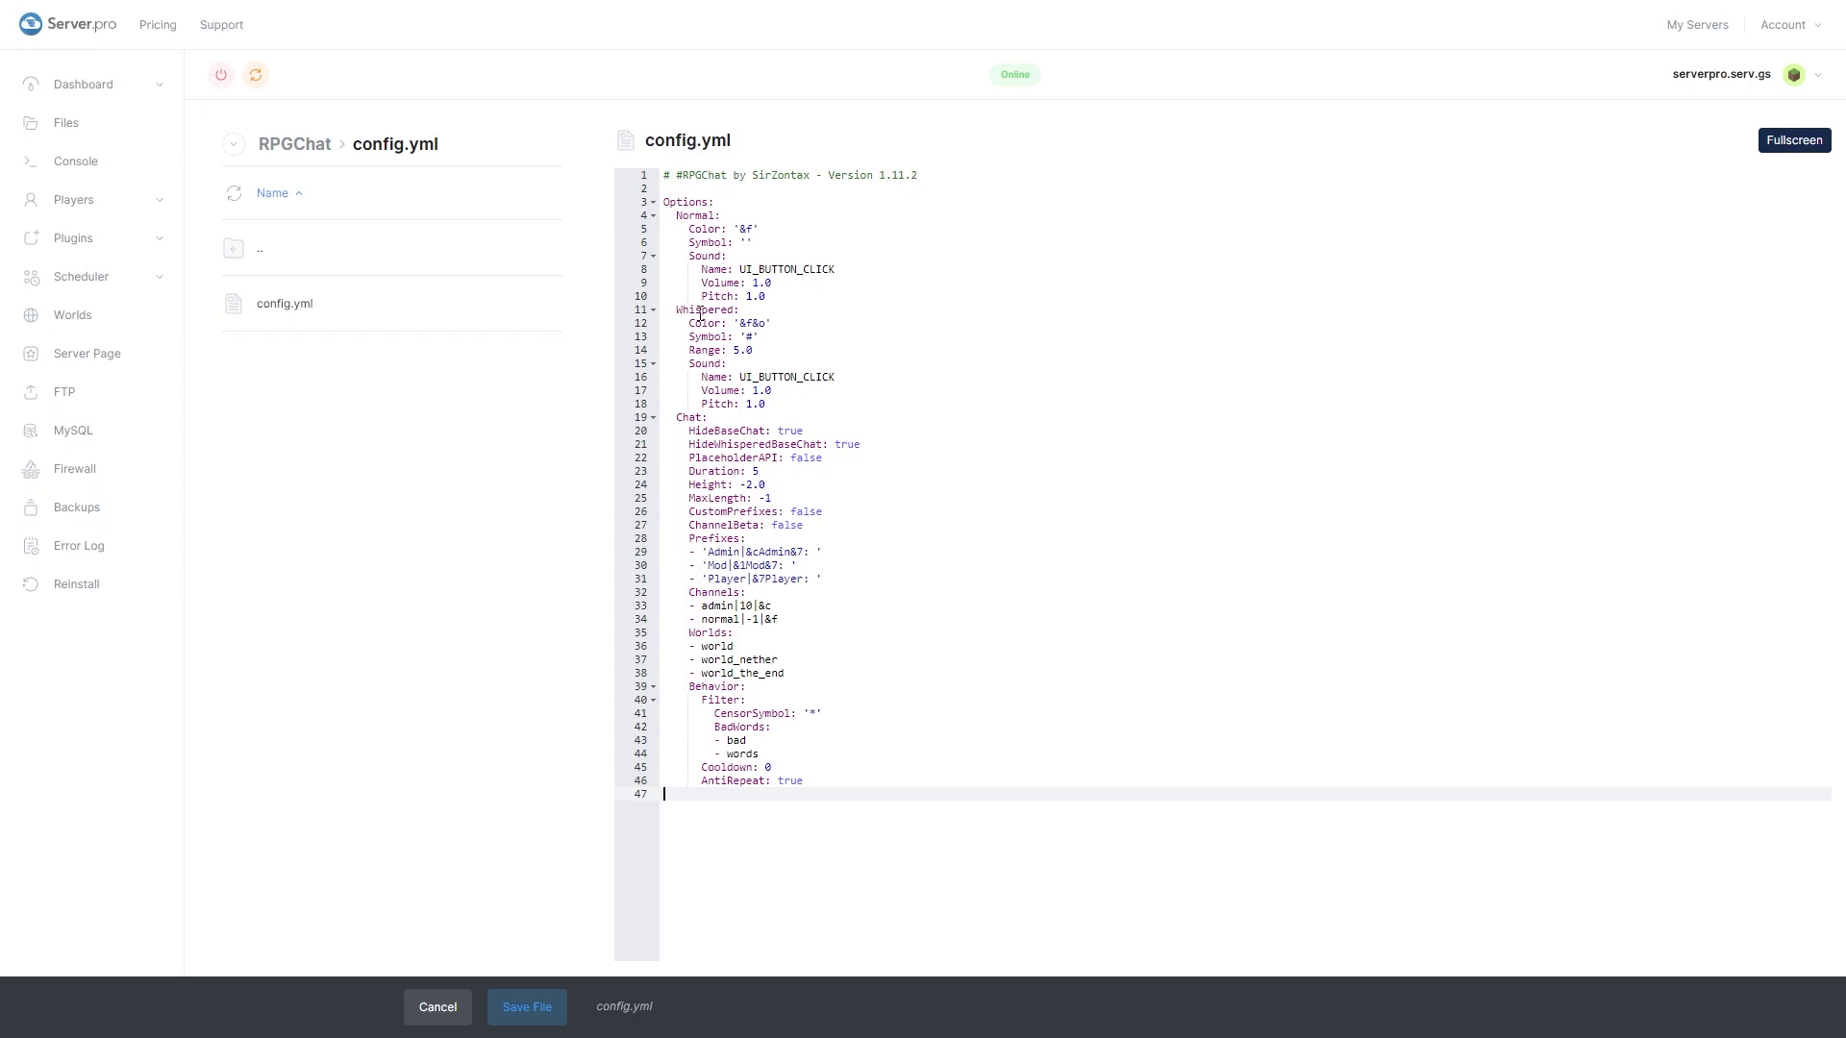
pyautogui.moveTo(689, 228); pyautogui.dragTo(715, 229)
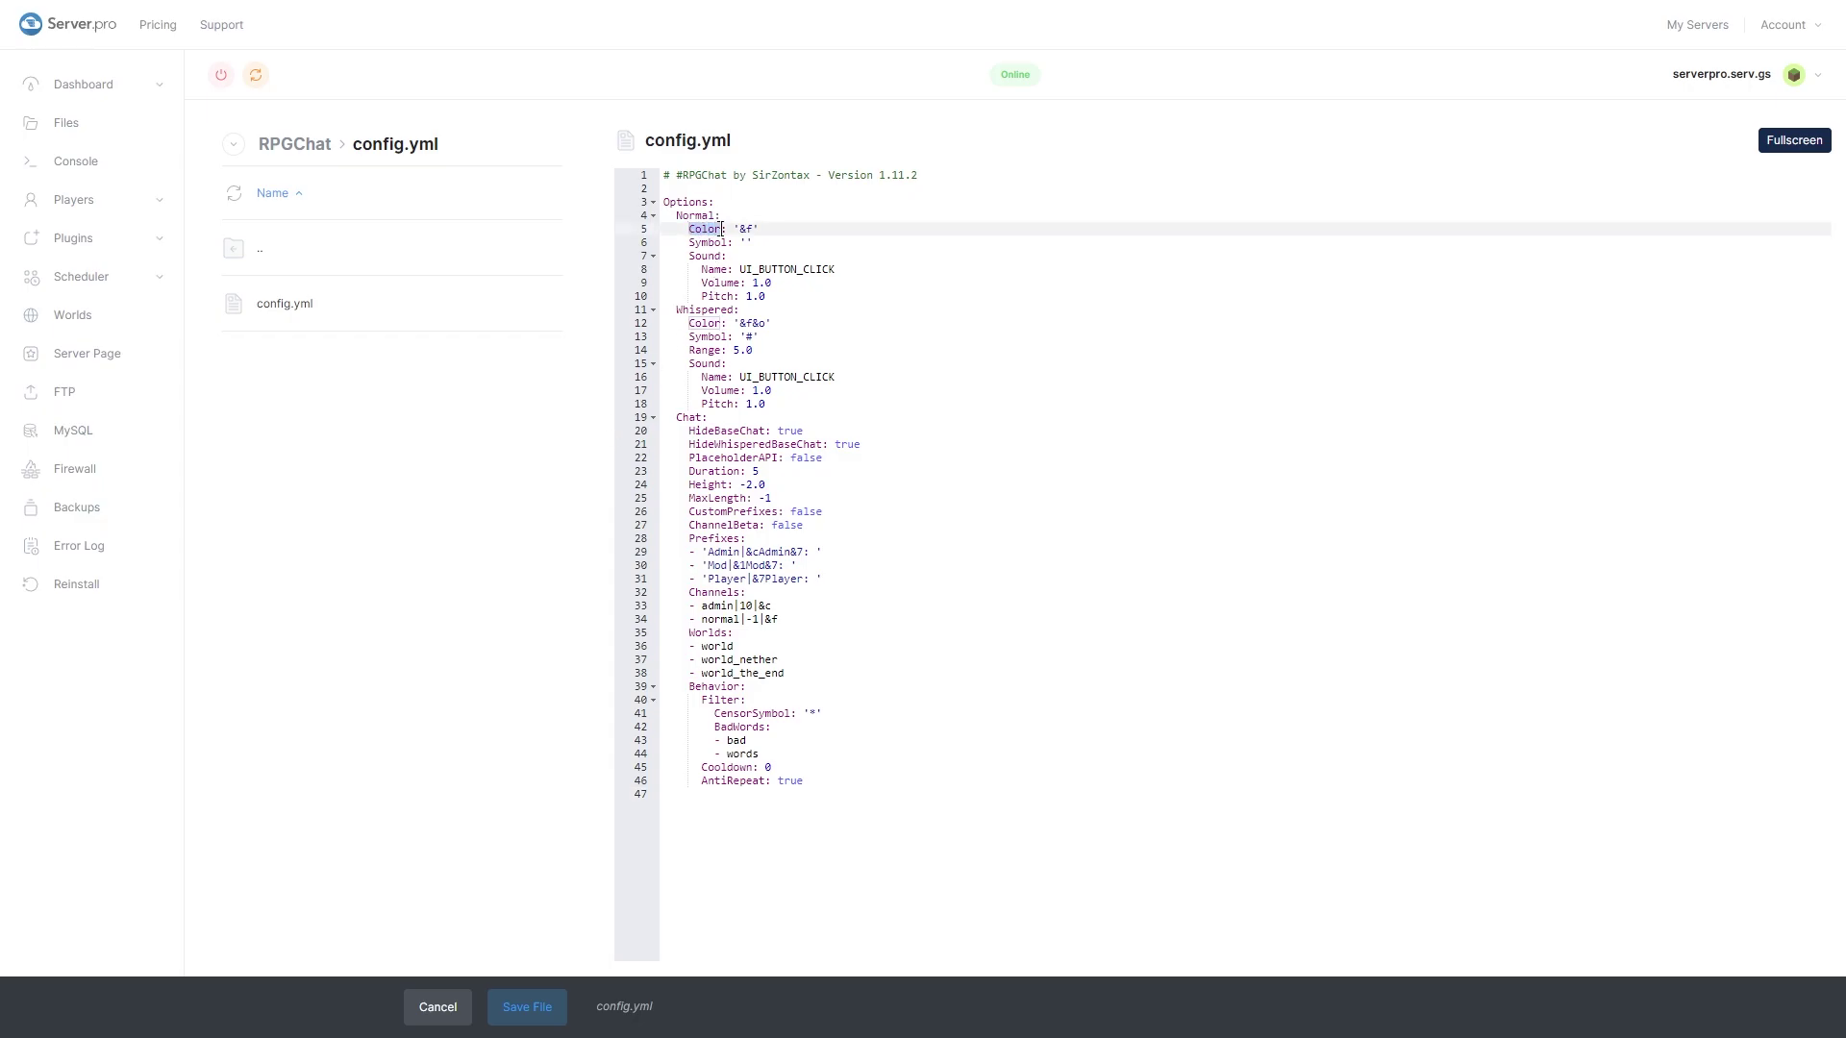
pyautogui.click(690, 244)
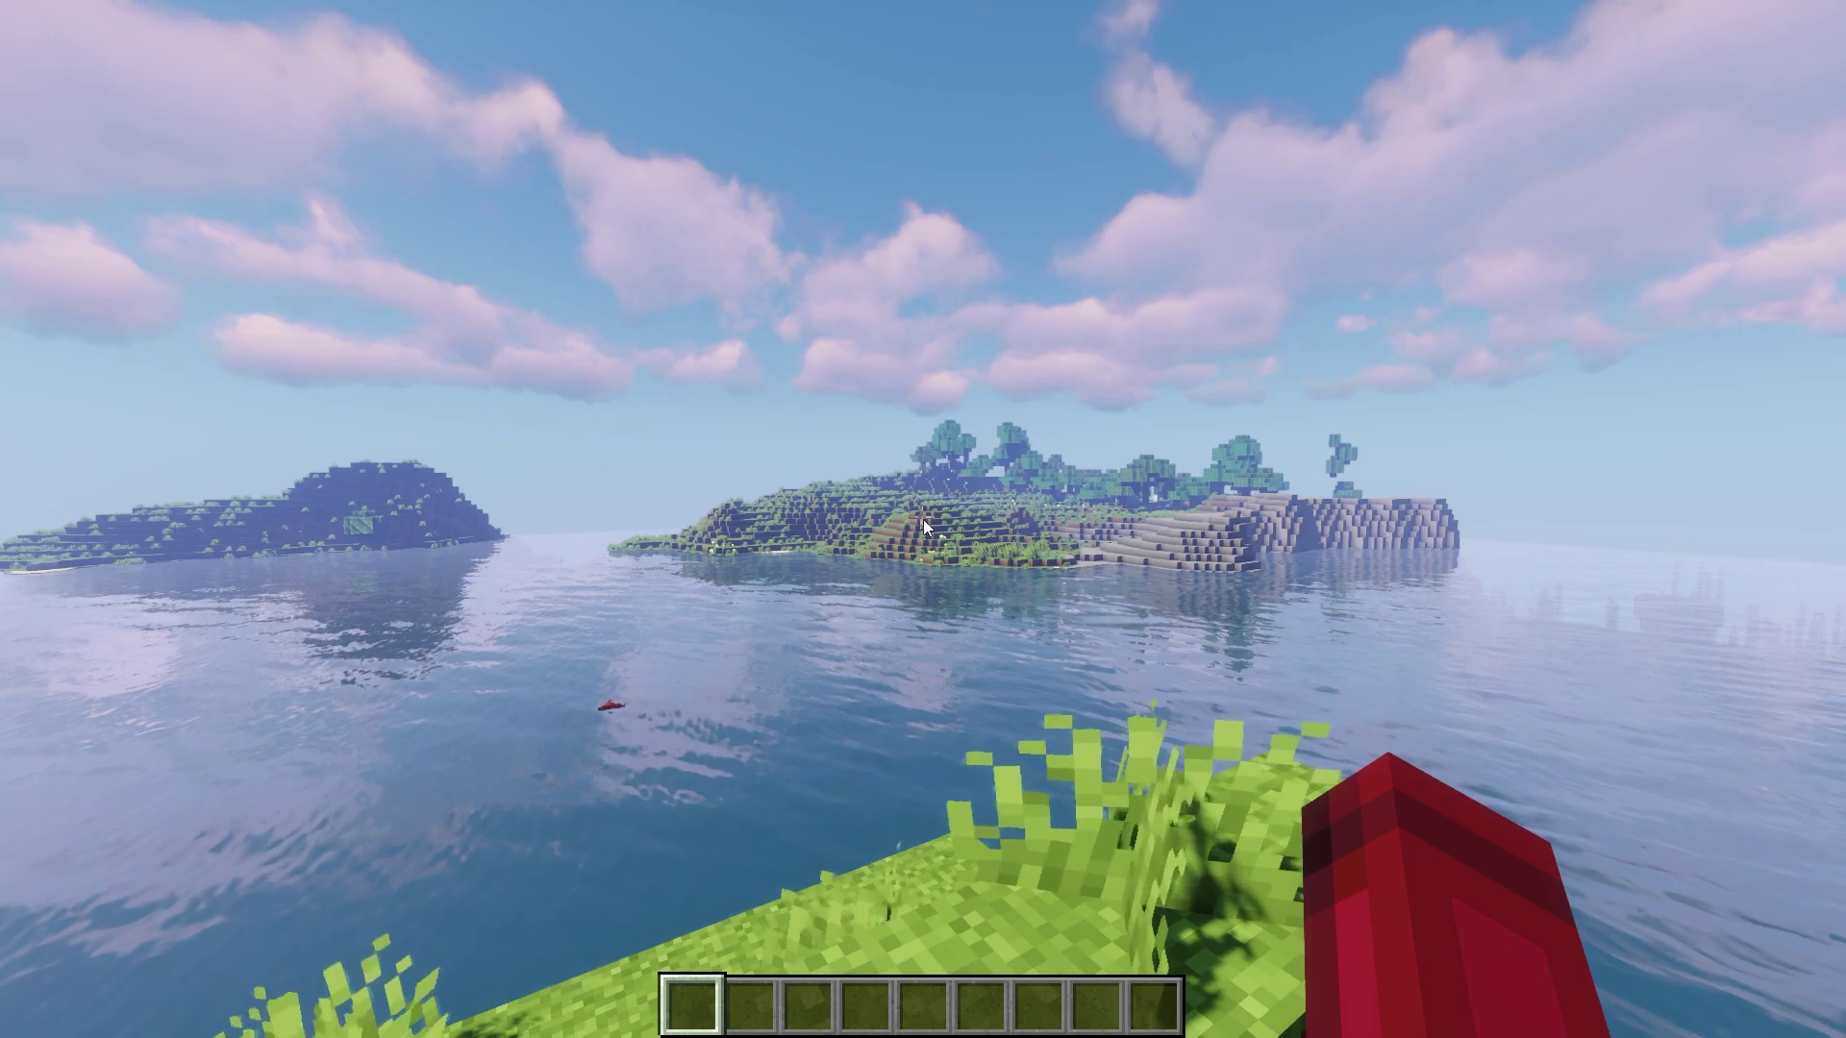
# - Switch to Minecraft and reload the plugin with the command /rpgchat reload
pyautogui.press('/')
pyautogui.write('?')
pyautogui.press('BackSpace')
pyautogui.write('rpgcha')
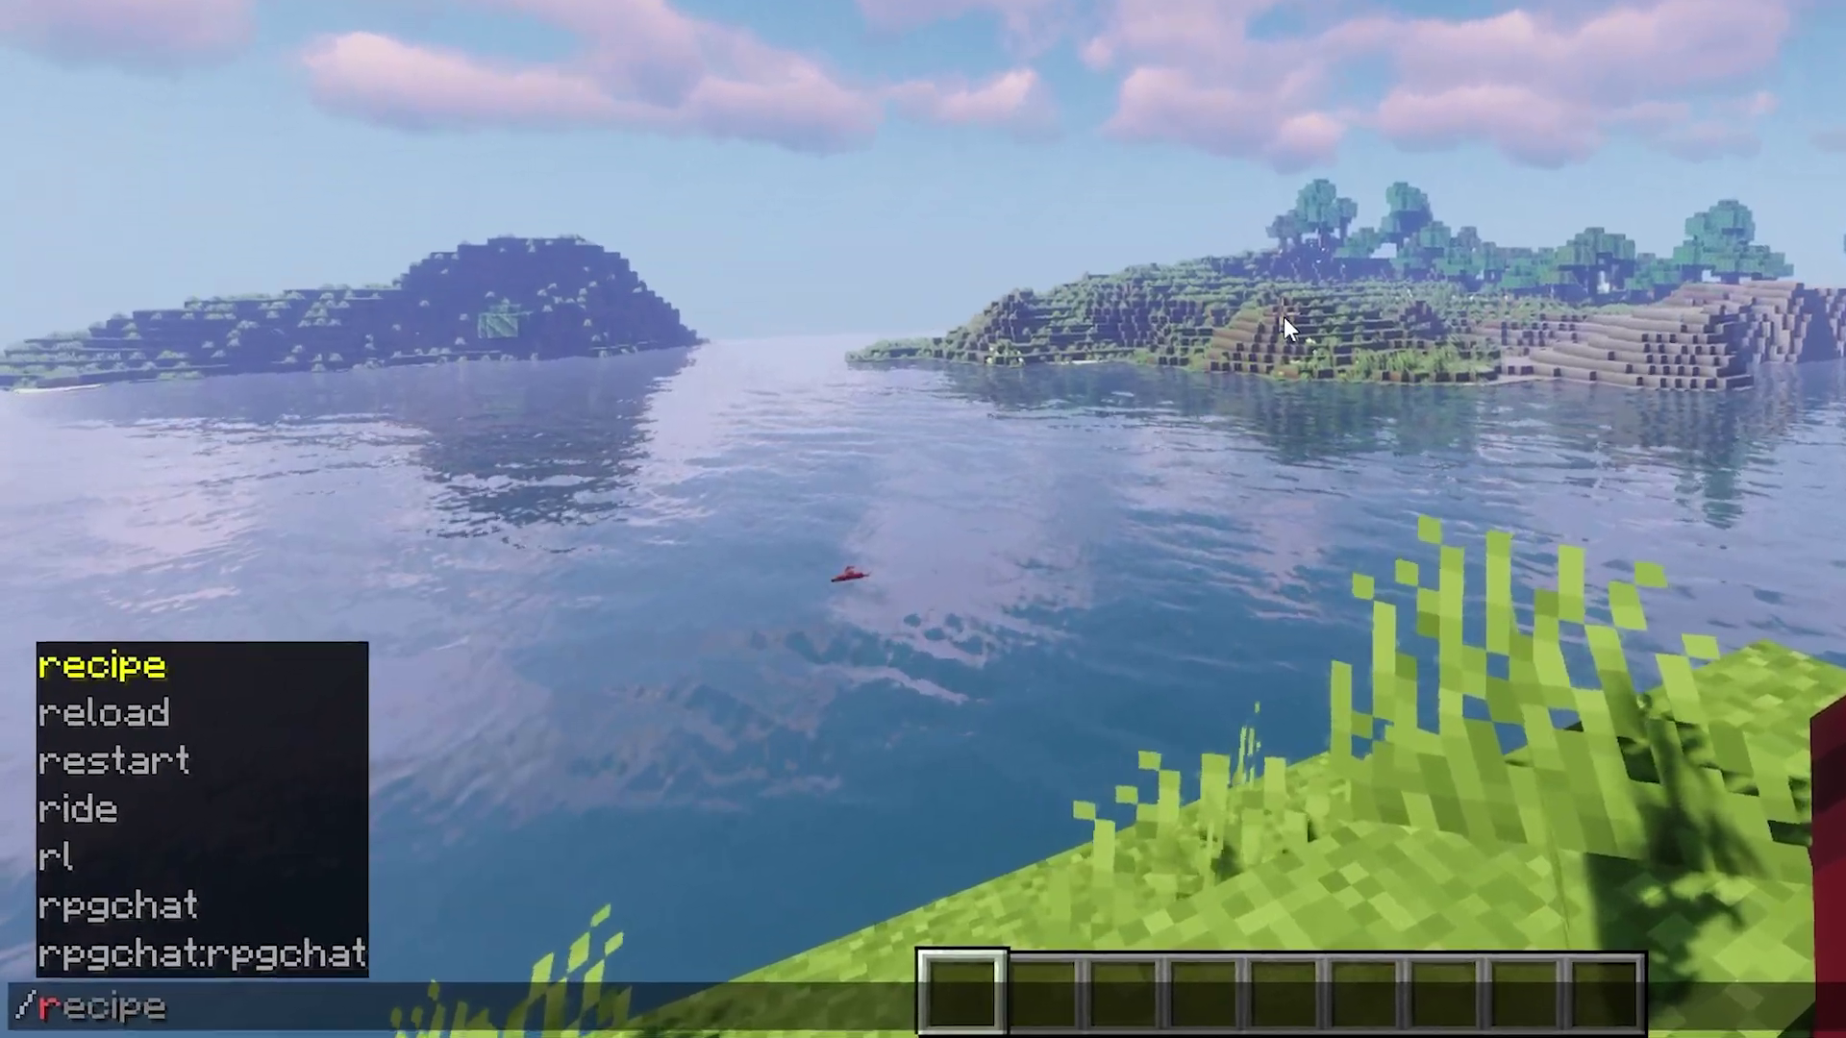
pyautogui.write('t reload')
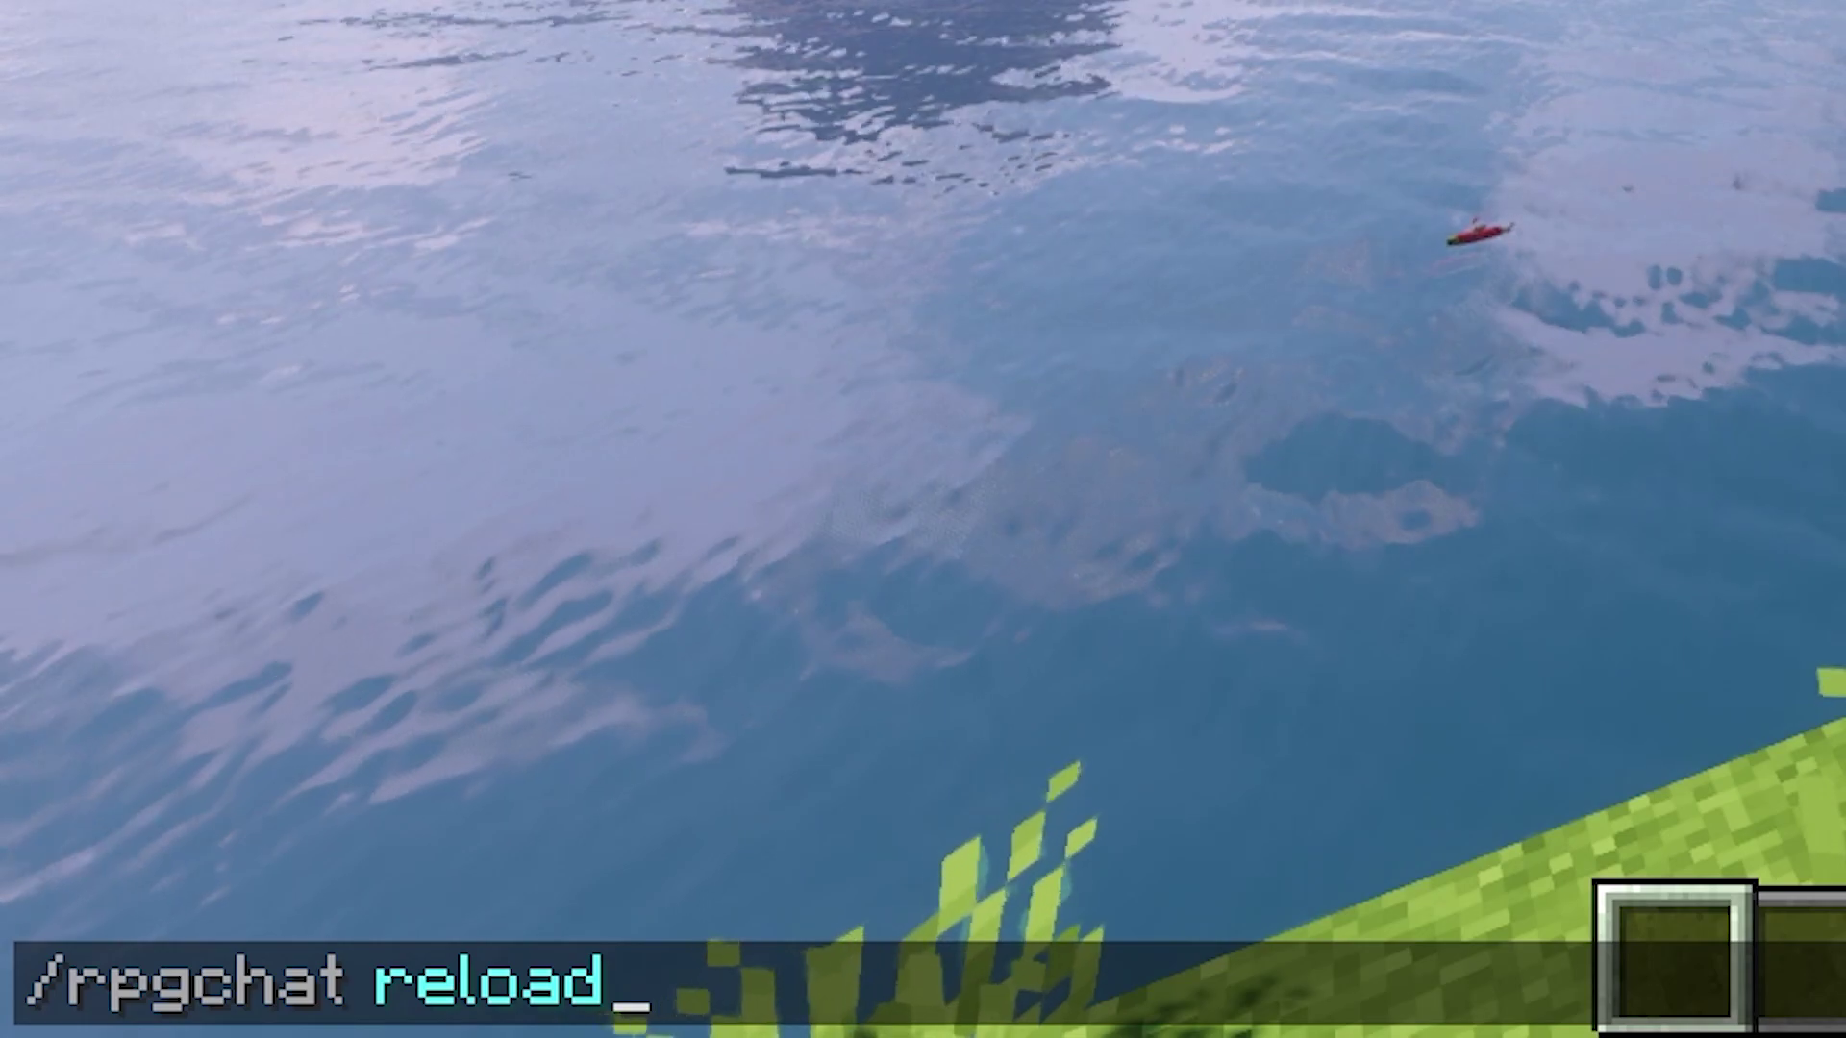
pyautogui.press('Return')
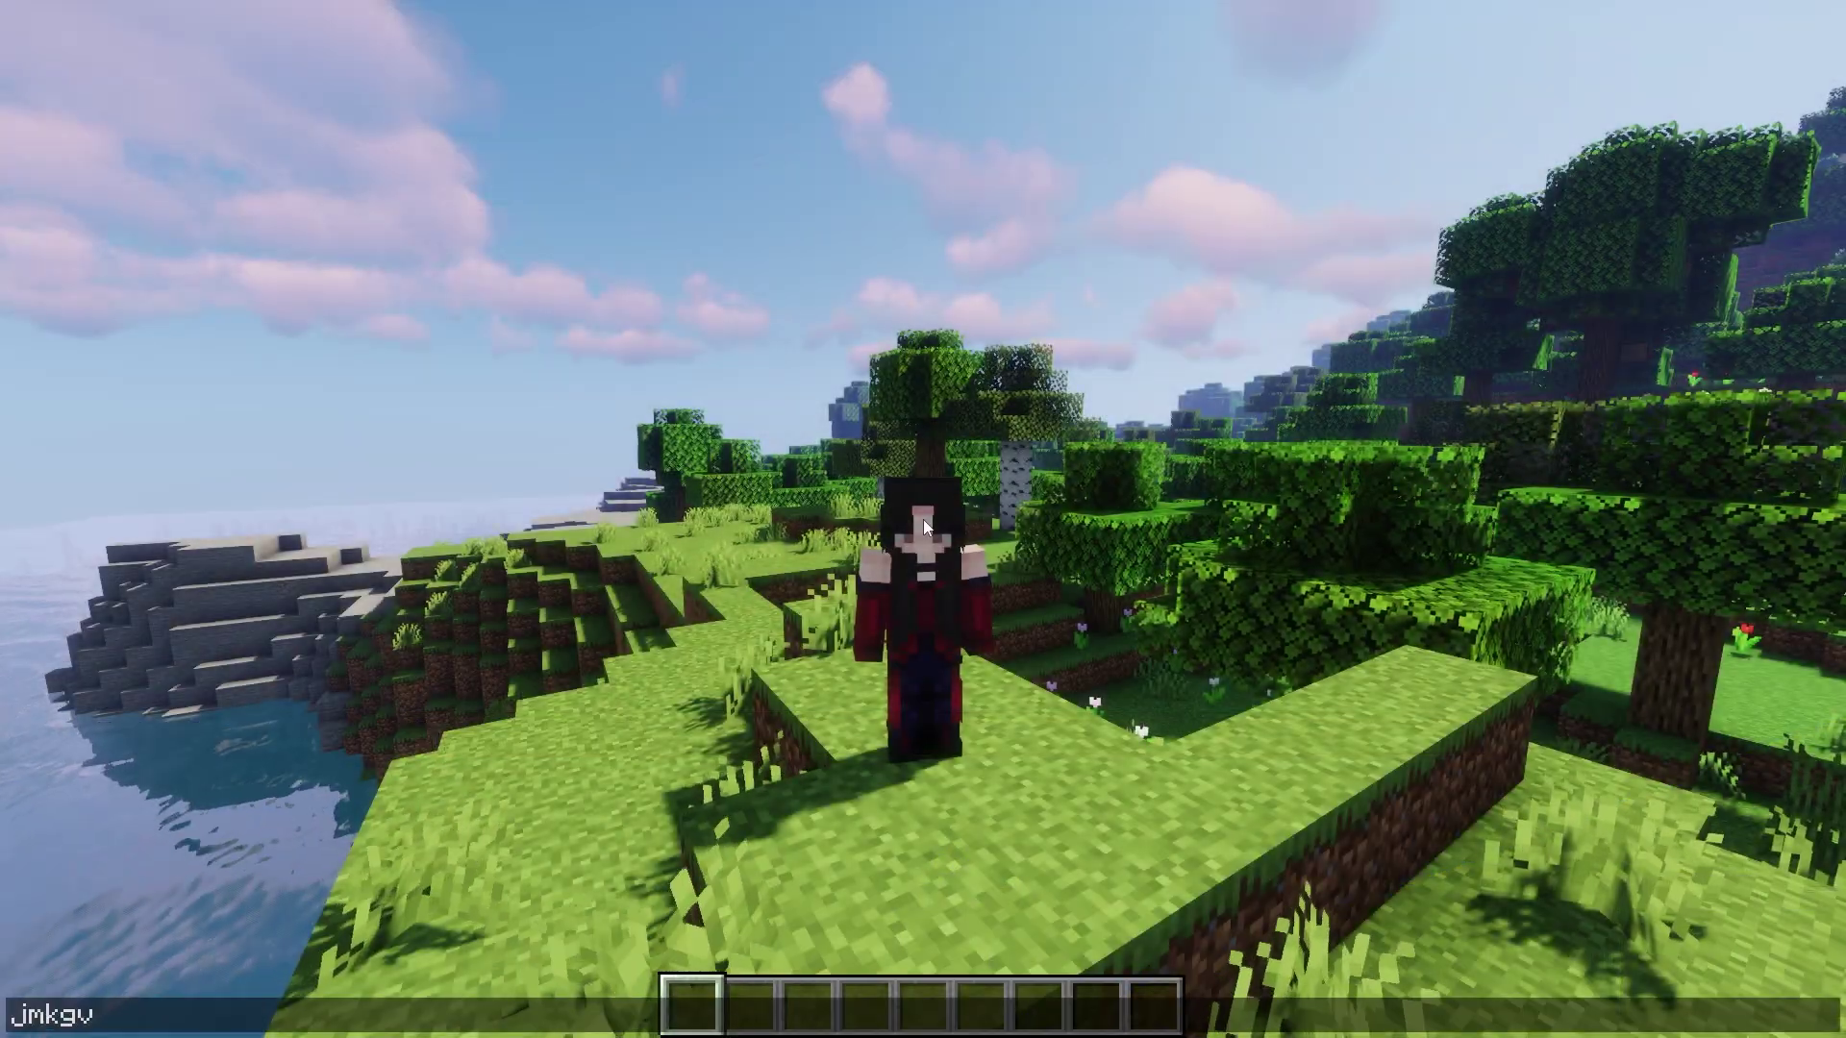
# - Send the test chat message "jmkgvmjkgvj" and remove its floating text with /rpgchat fix
pyautogui.write('mjkgvj')
pyautogui.press('Return')
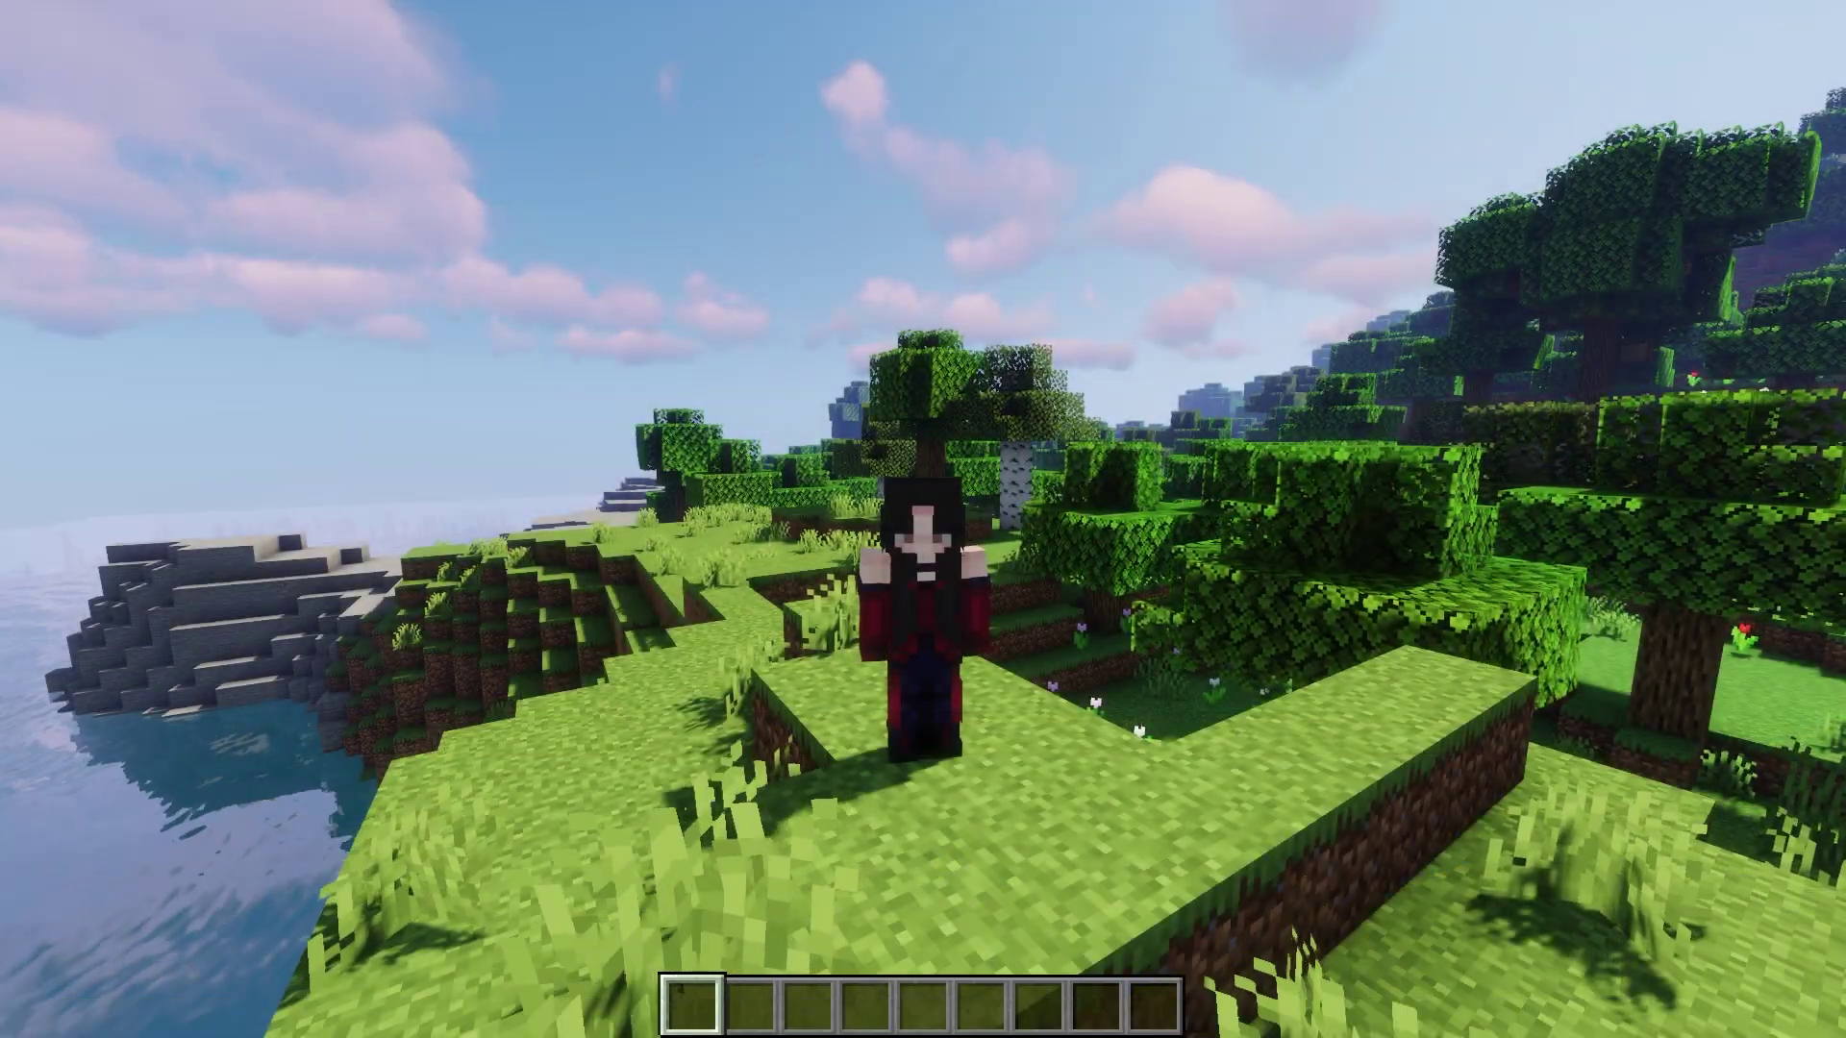
pyautogui.write('/rpgchat fix')
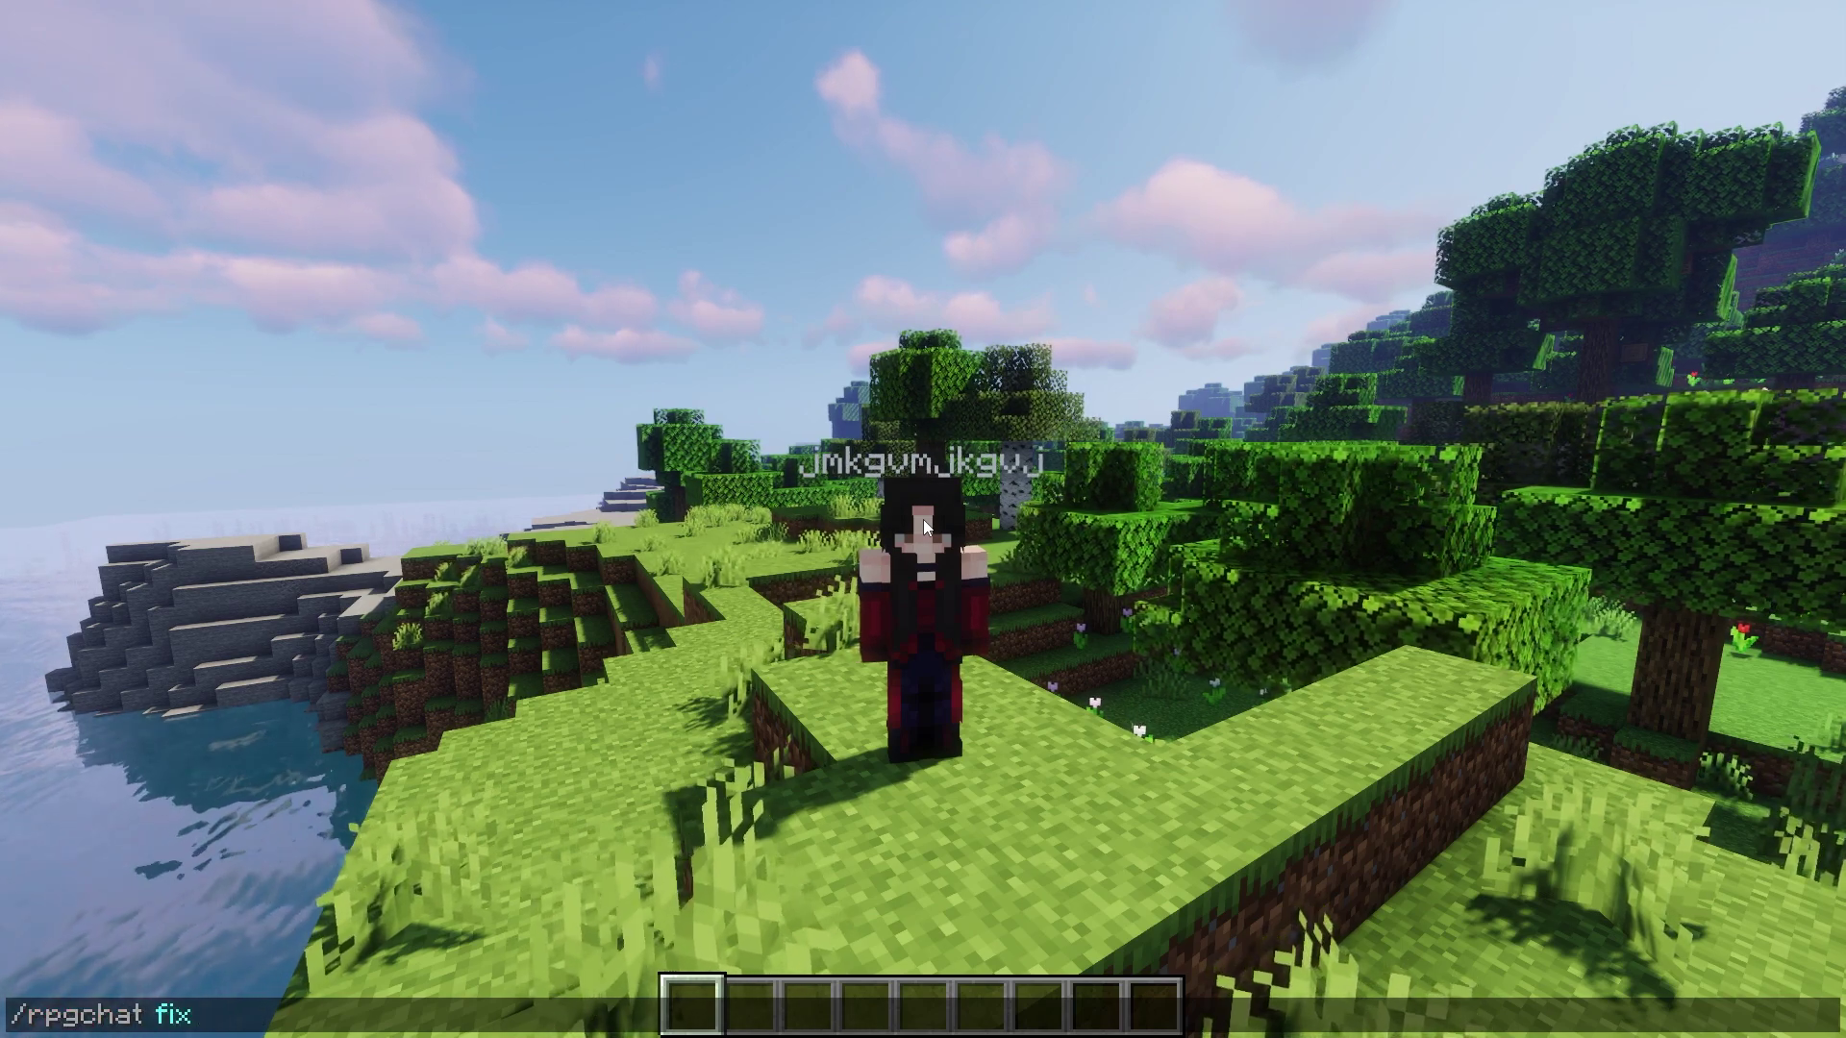
pyautogui.press('Return')
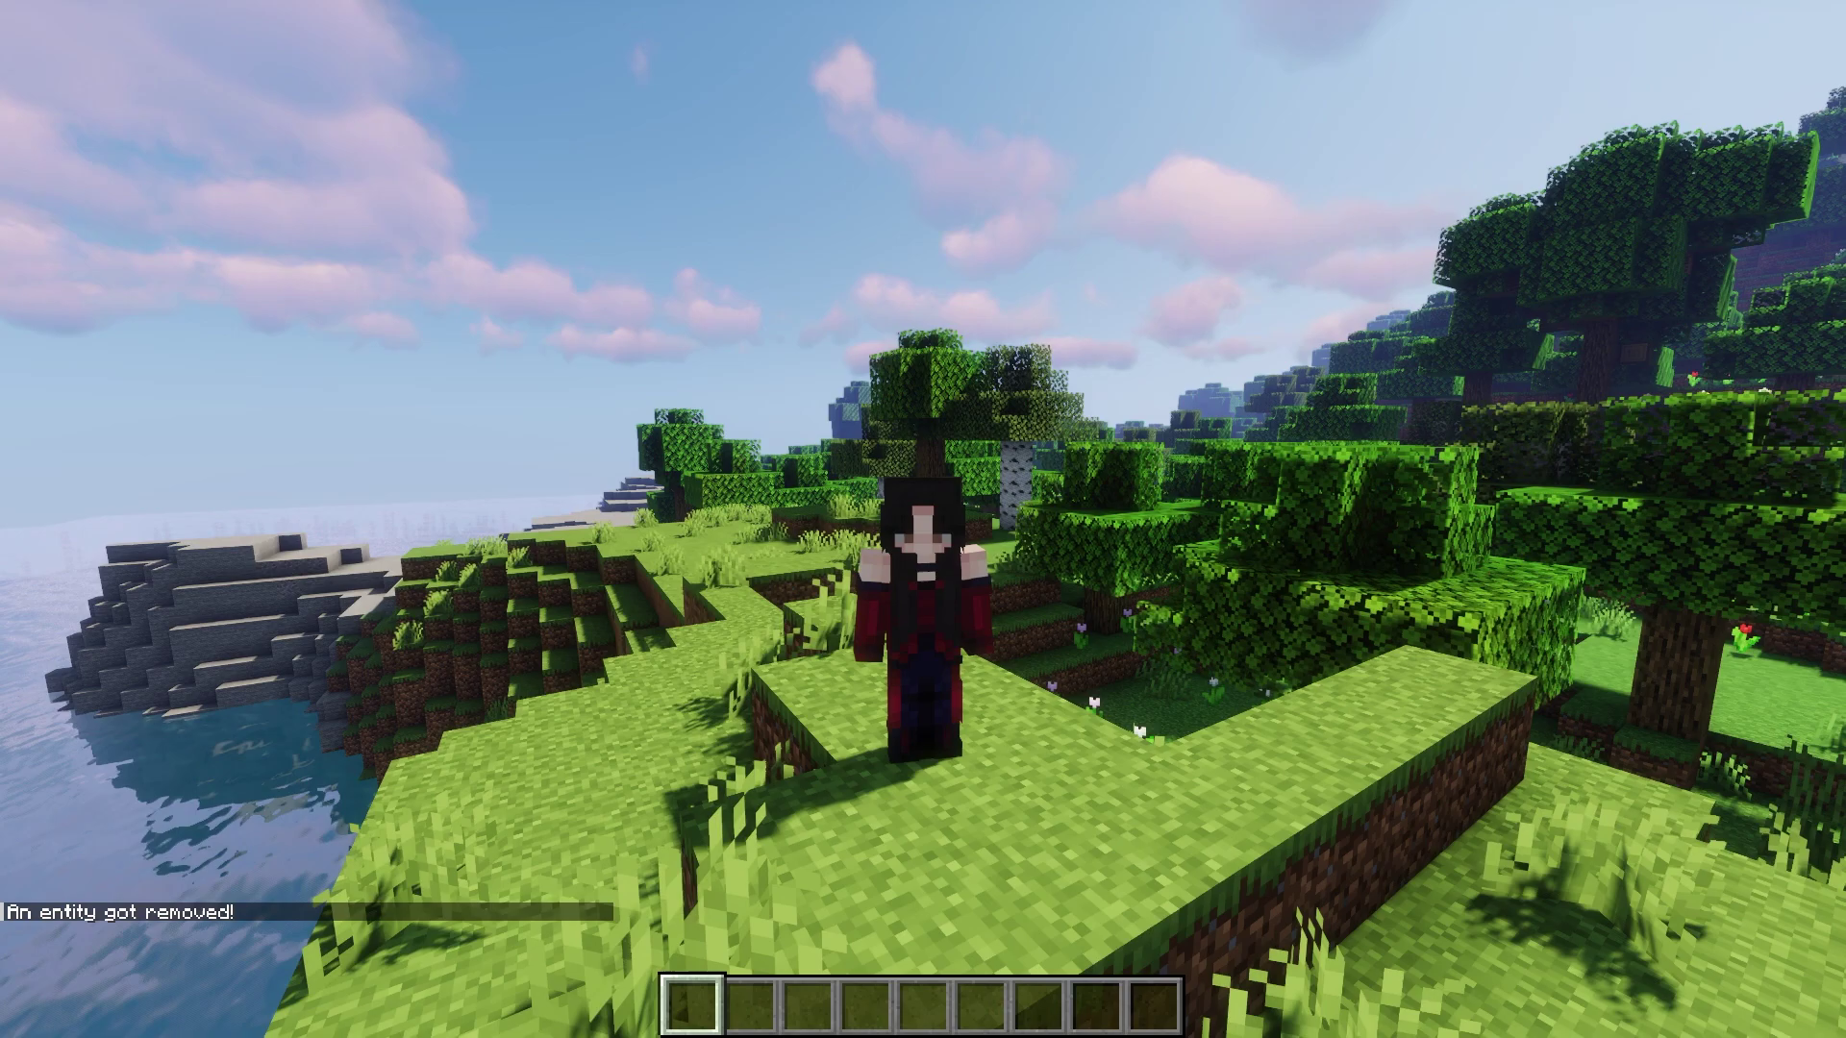
# - Return to the first-person view and write the command /rpgchat channel "enter channel name here" in the chat
pyautogui.press('F5')
pyautogui.write('/rpgchat ')
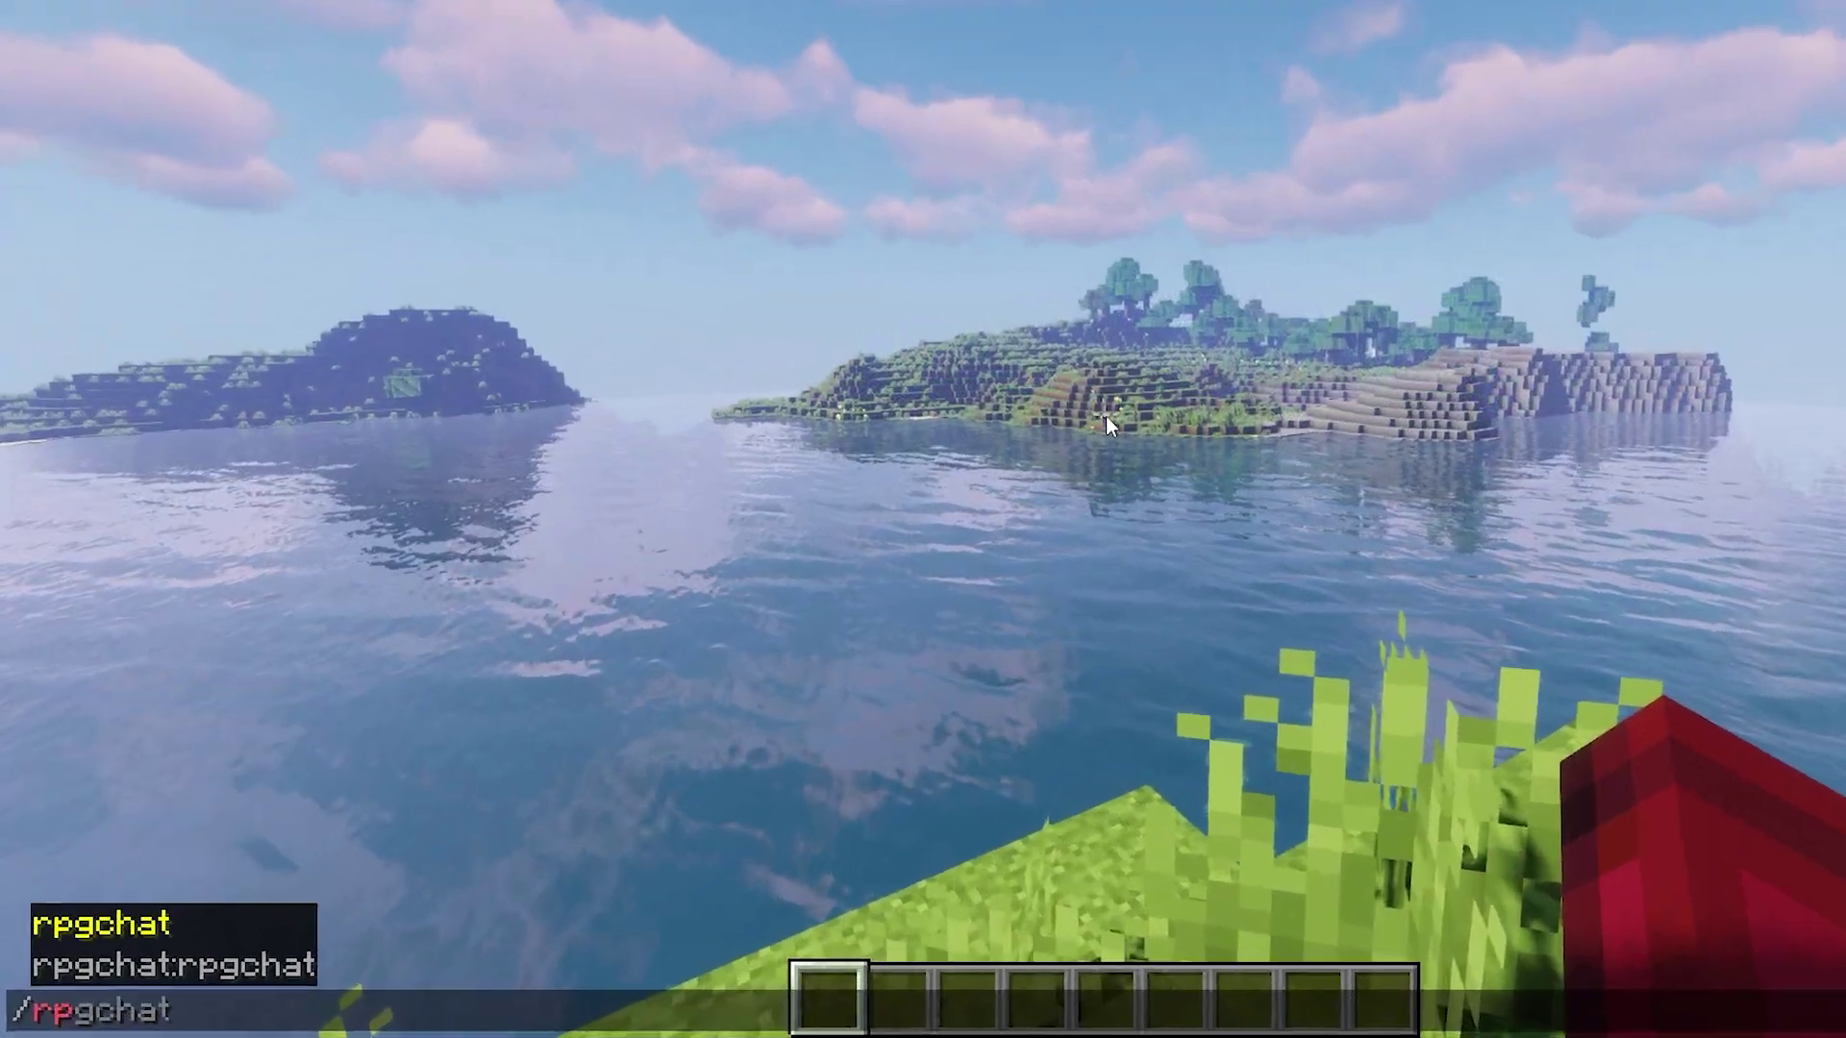
pyautogui.write('cha')
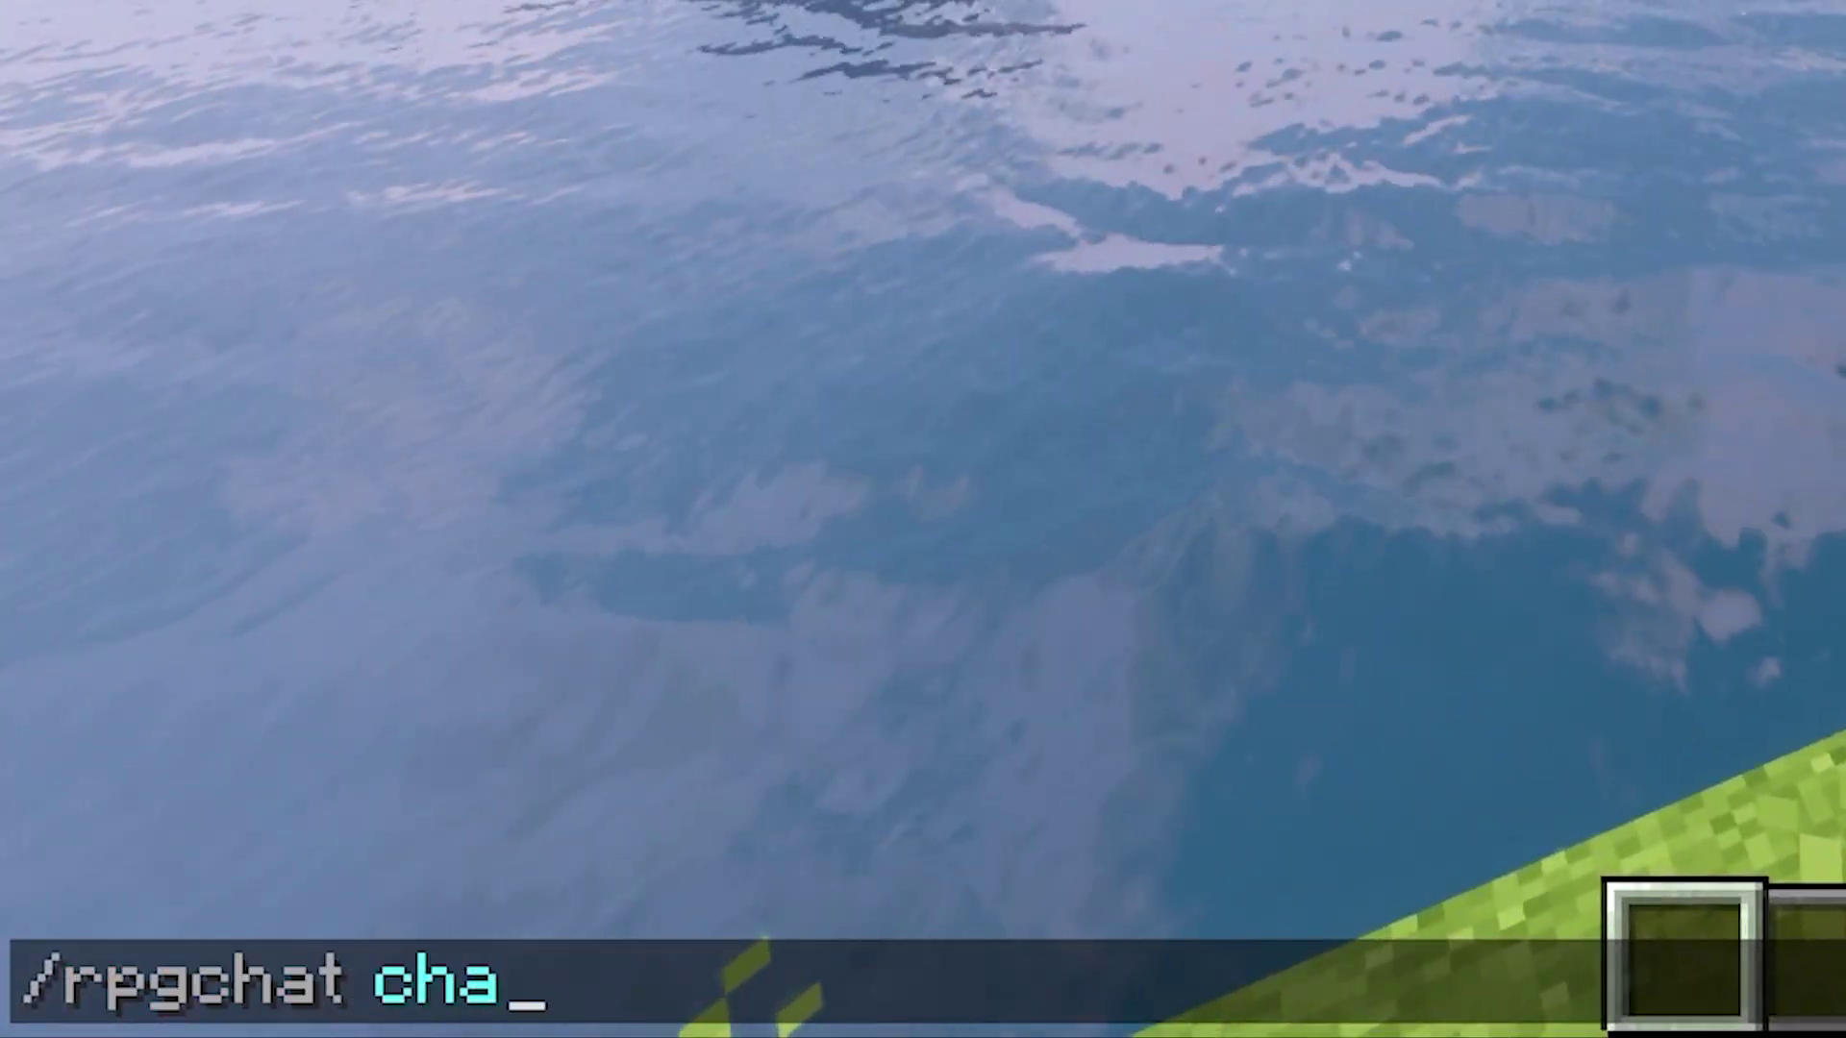
pyautogui.write('nnel "enter ch')
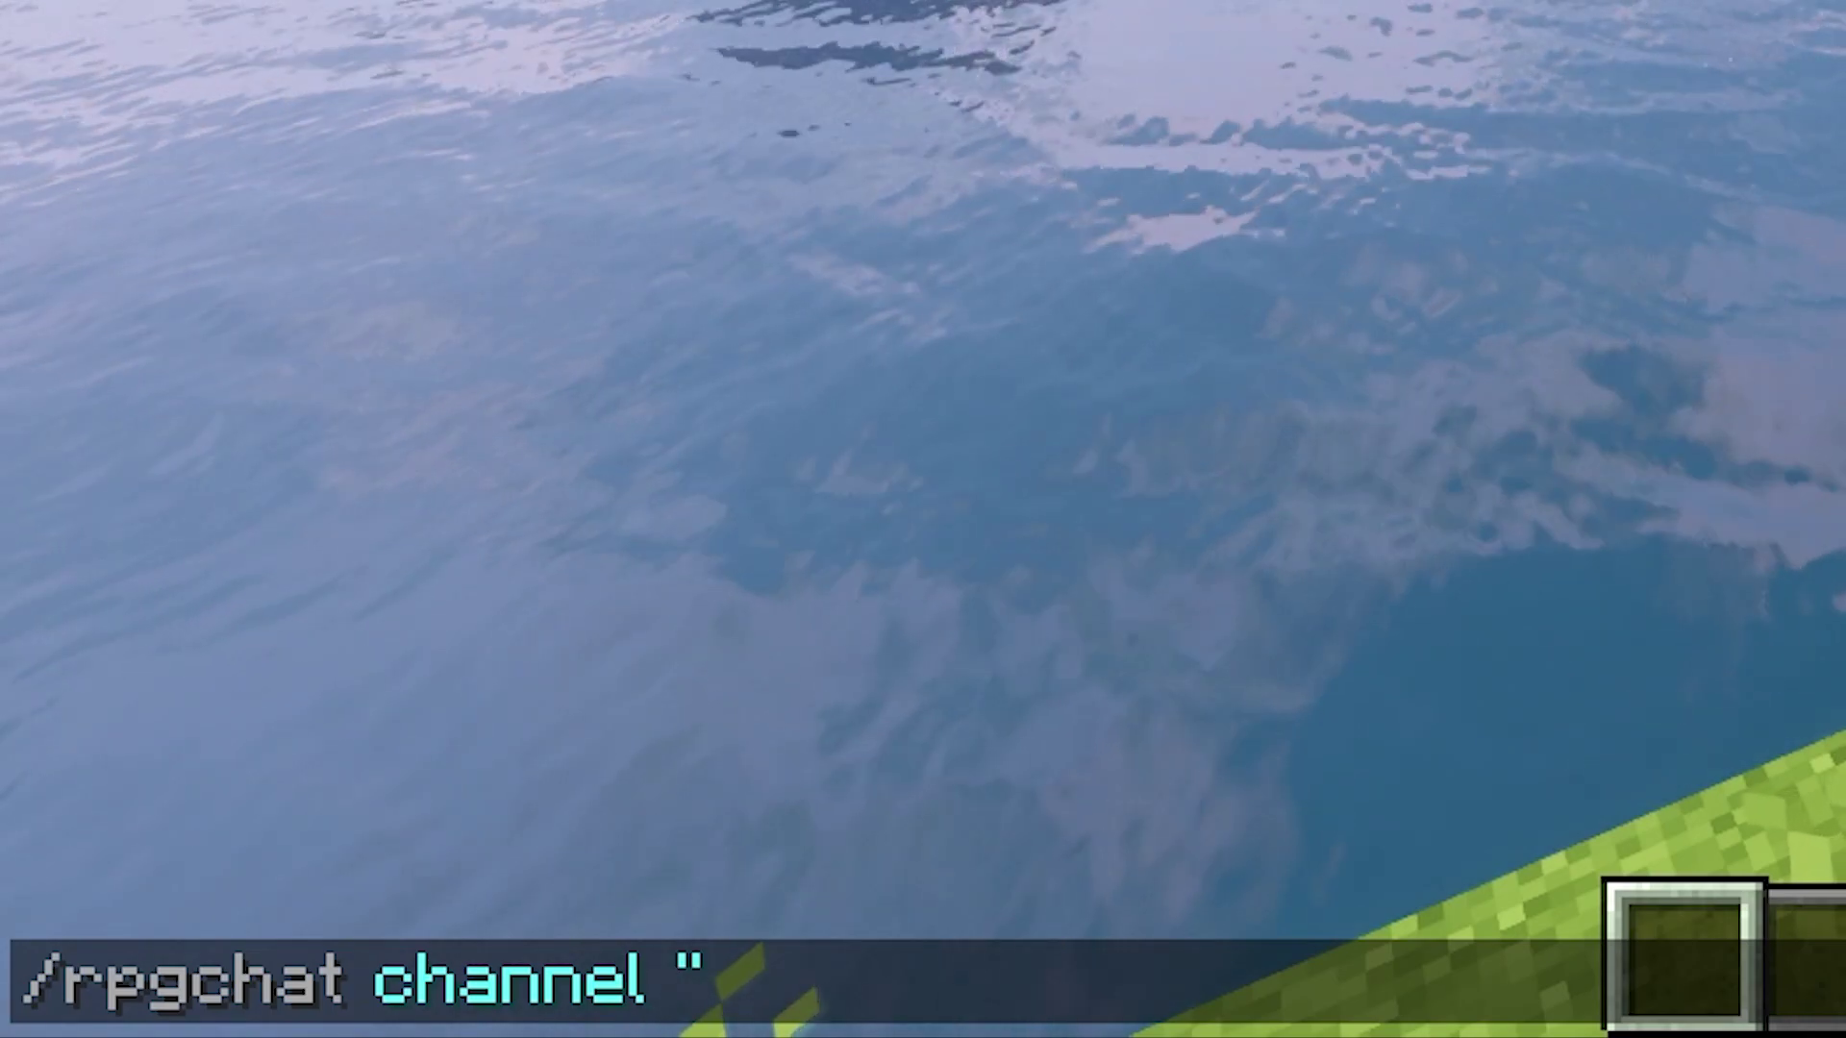
pyautogui.write('ann')
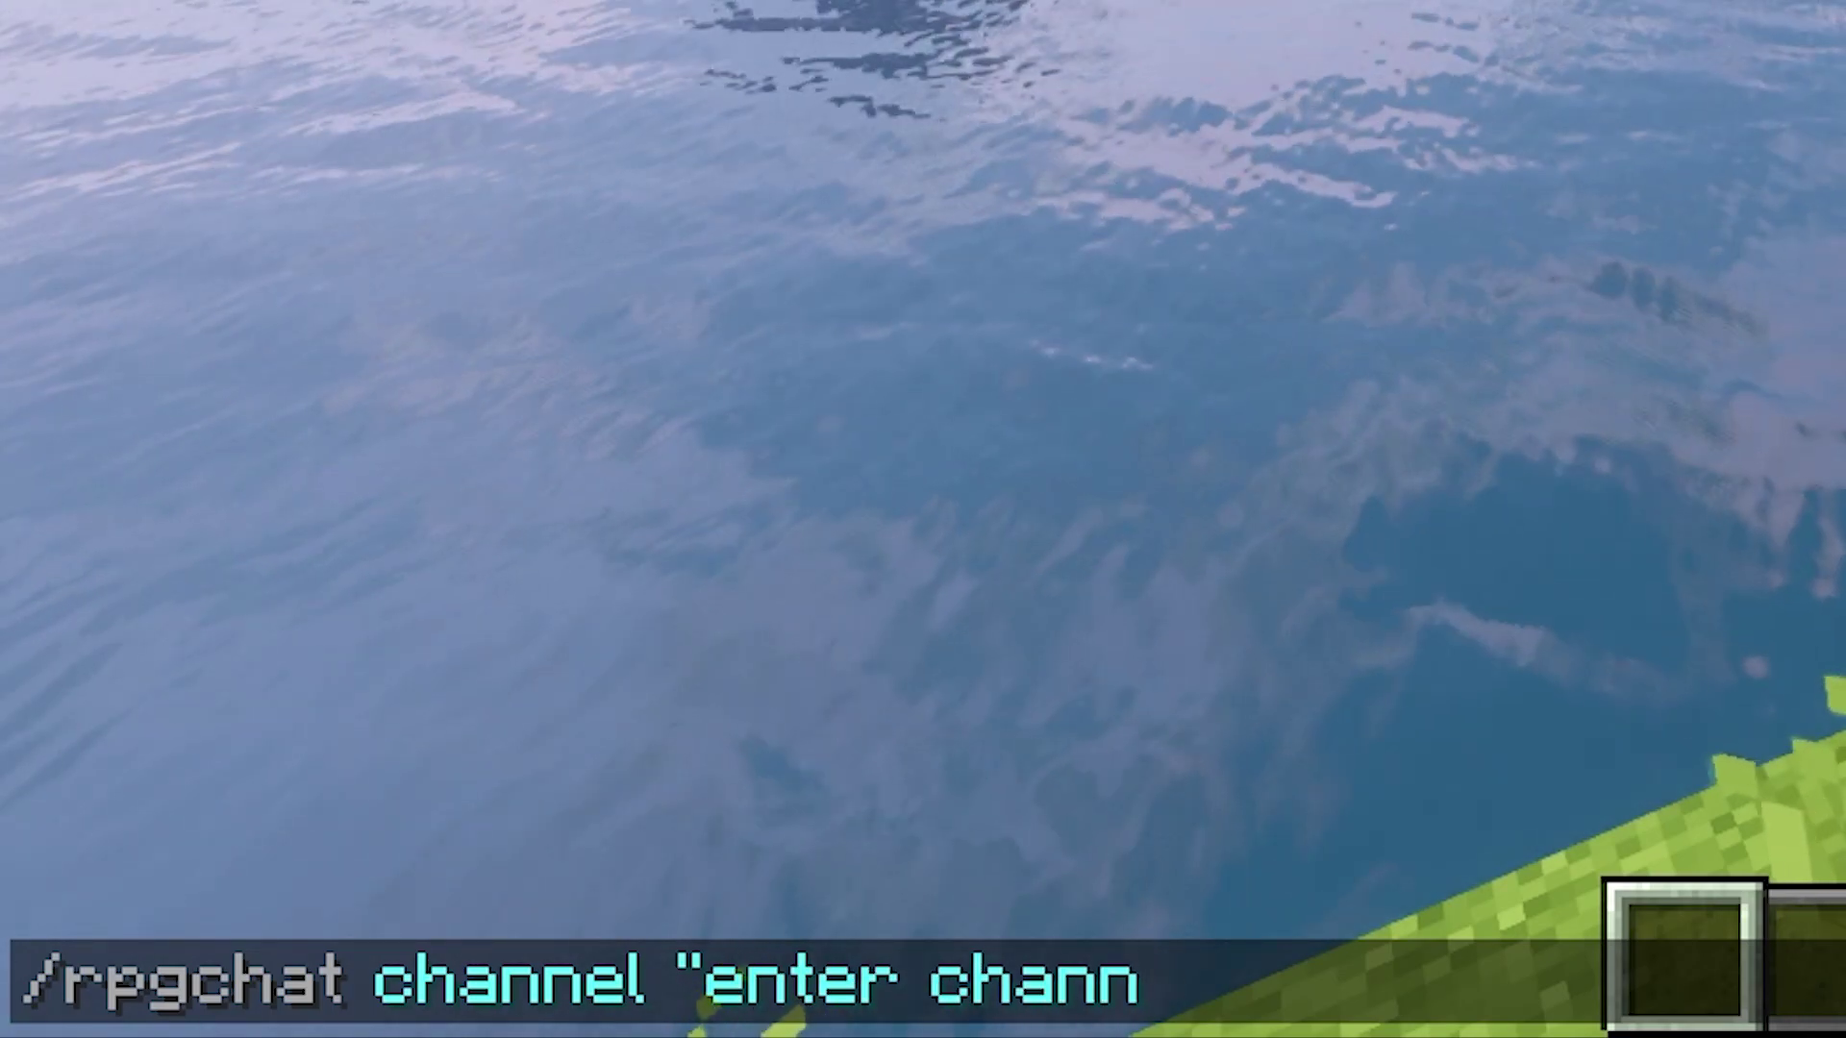
pyautogui.write('el name here"')
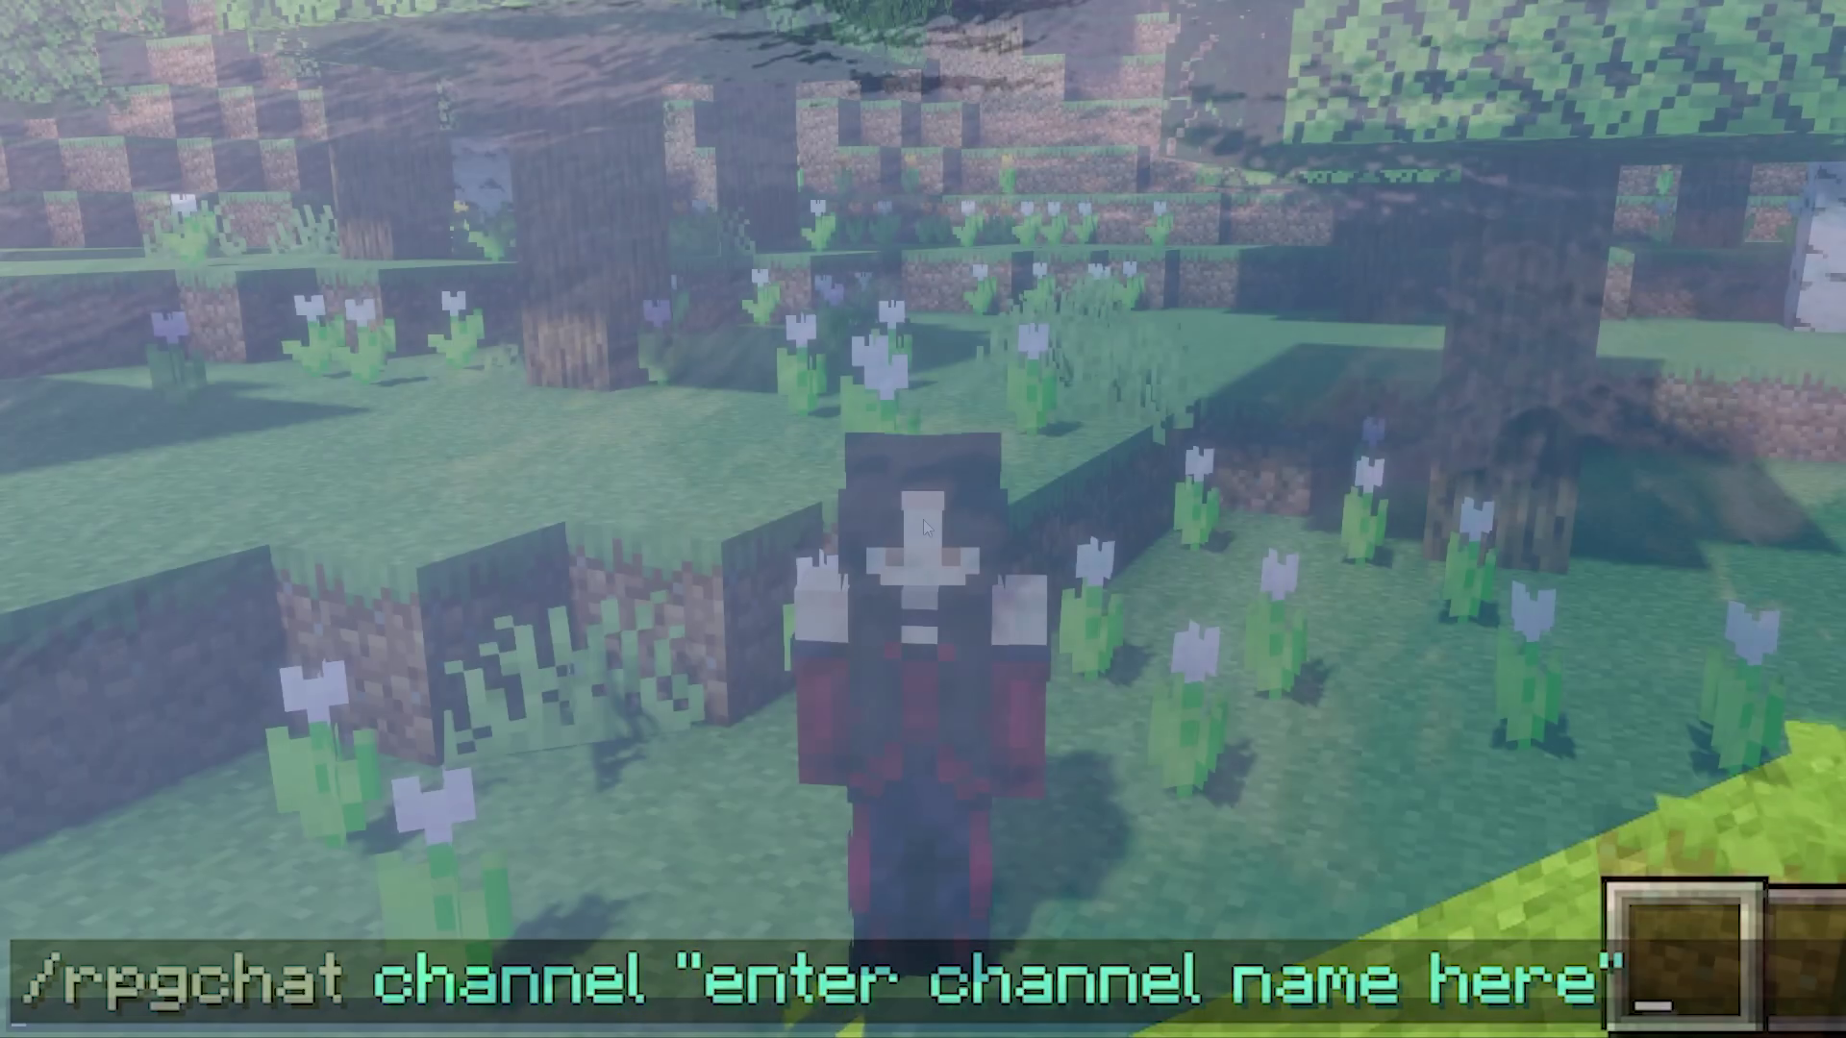
# - Send the chat message "Thank you for watching" with the character seen from the front
pyautogui.write('tThank you for watchi')
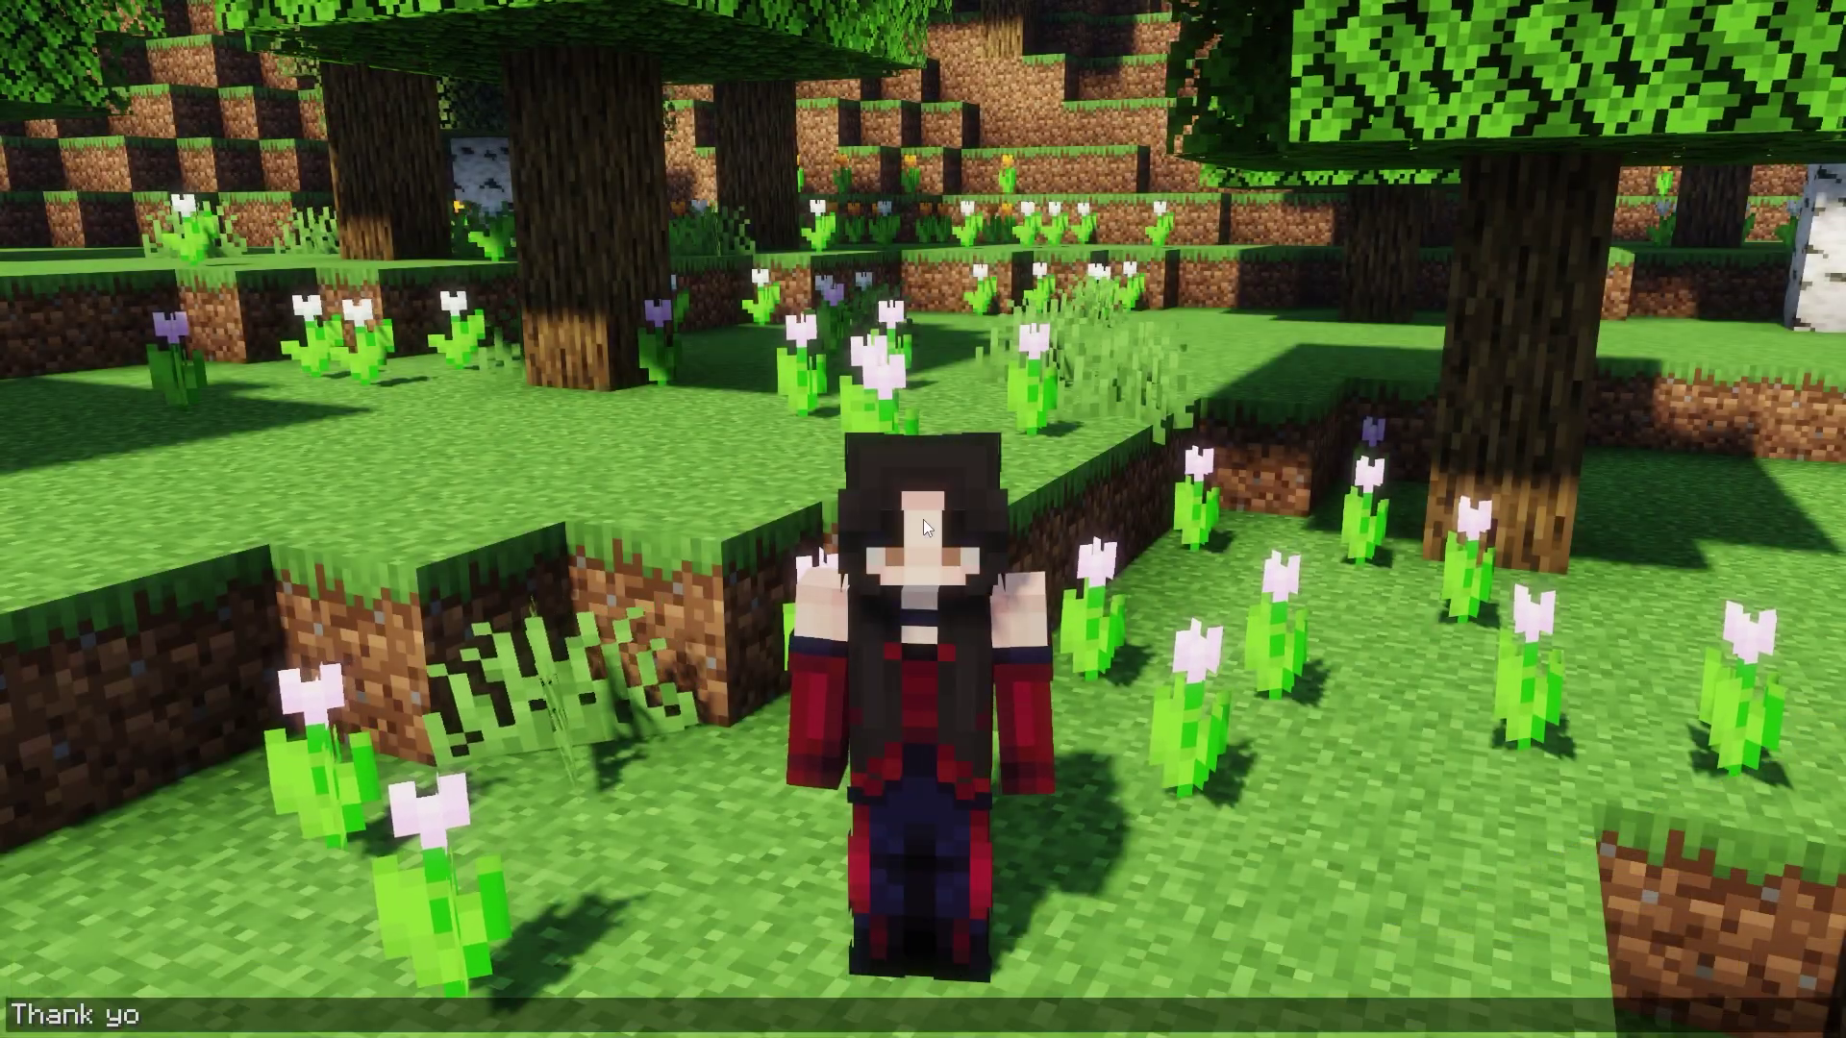
pyautogui.write('ng')
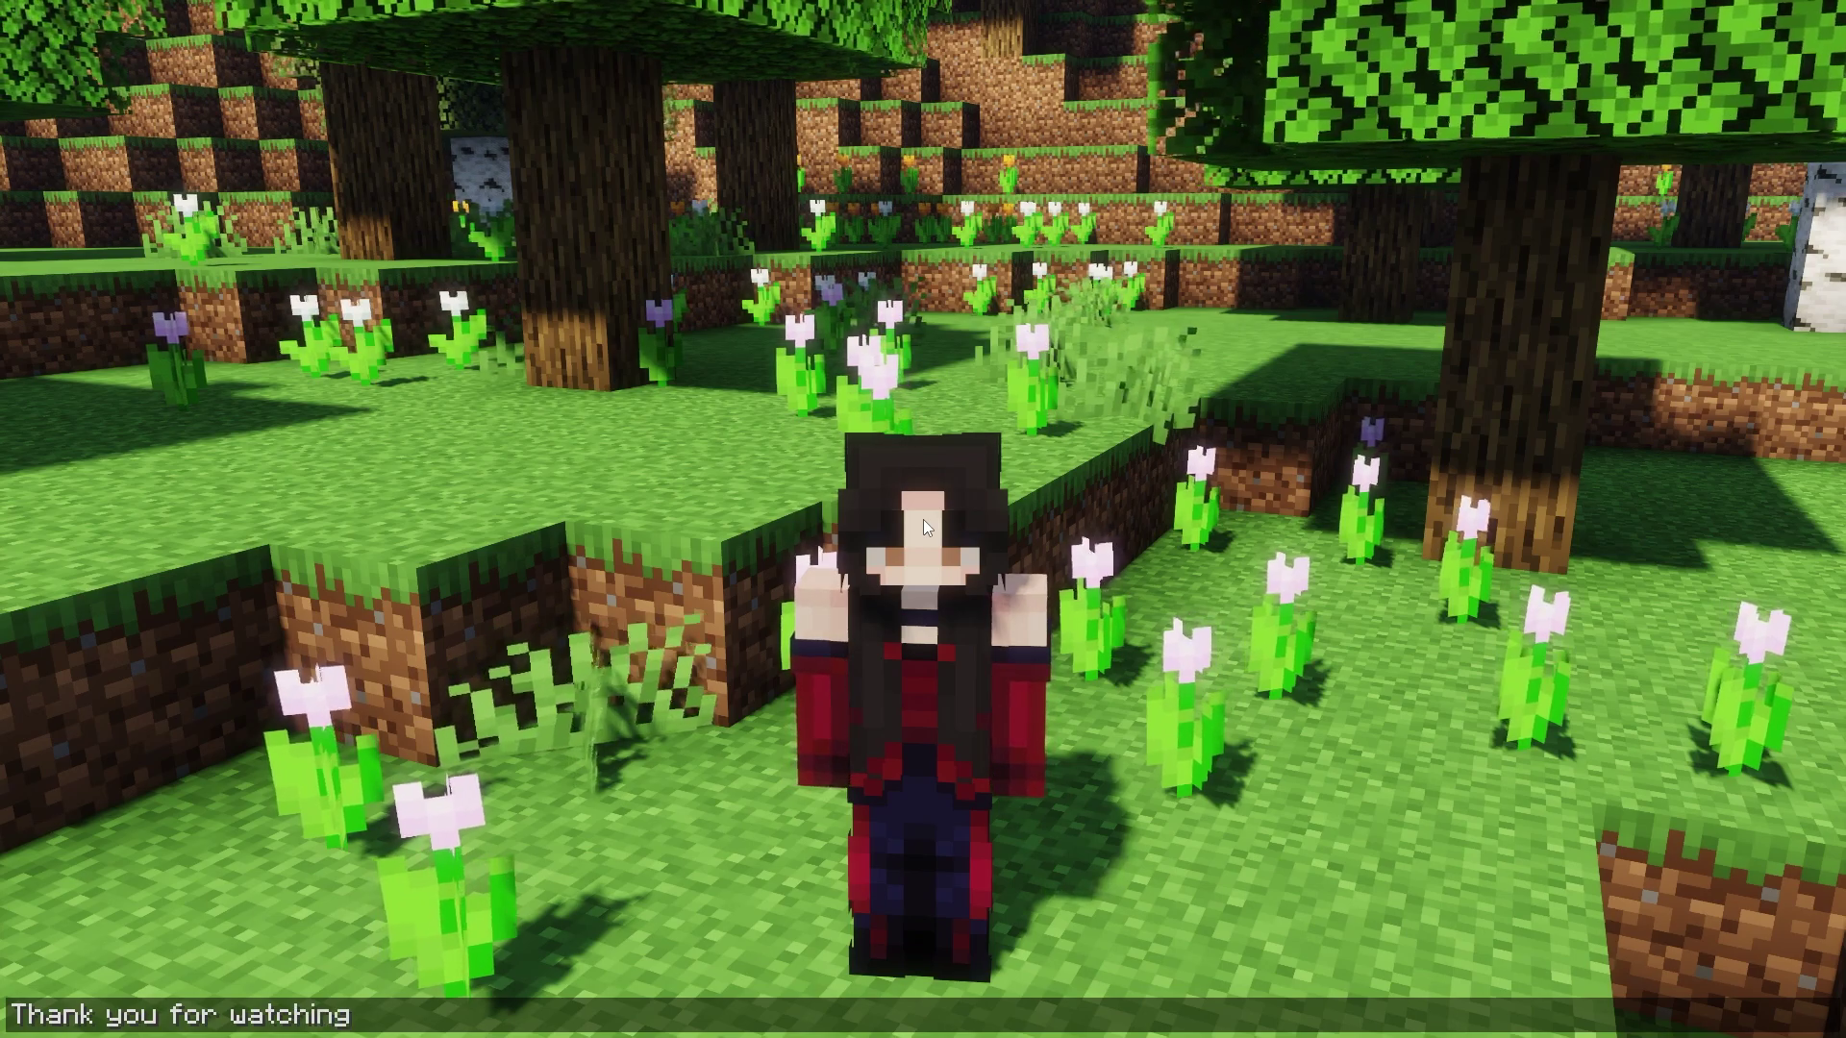
pyautogui.press('Return')
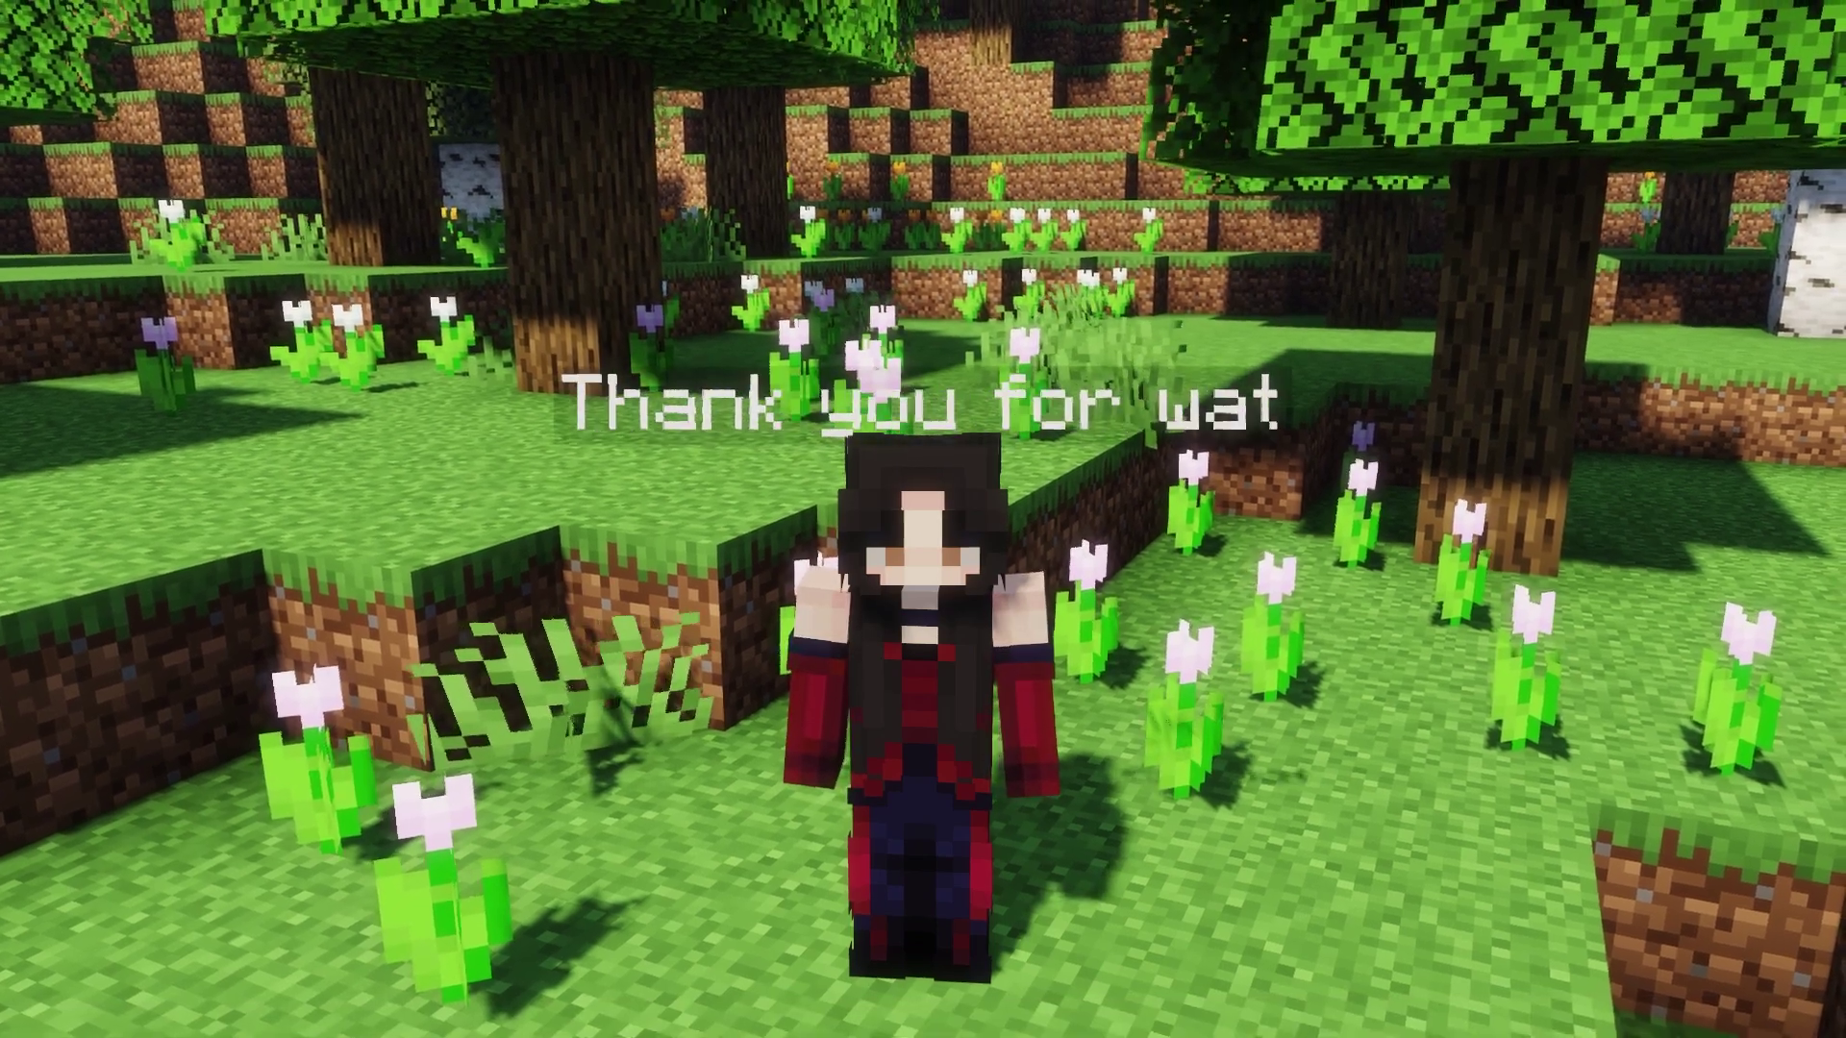